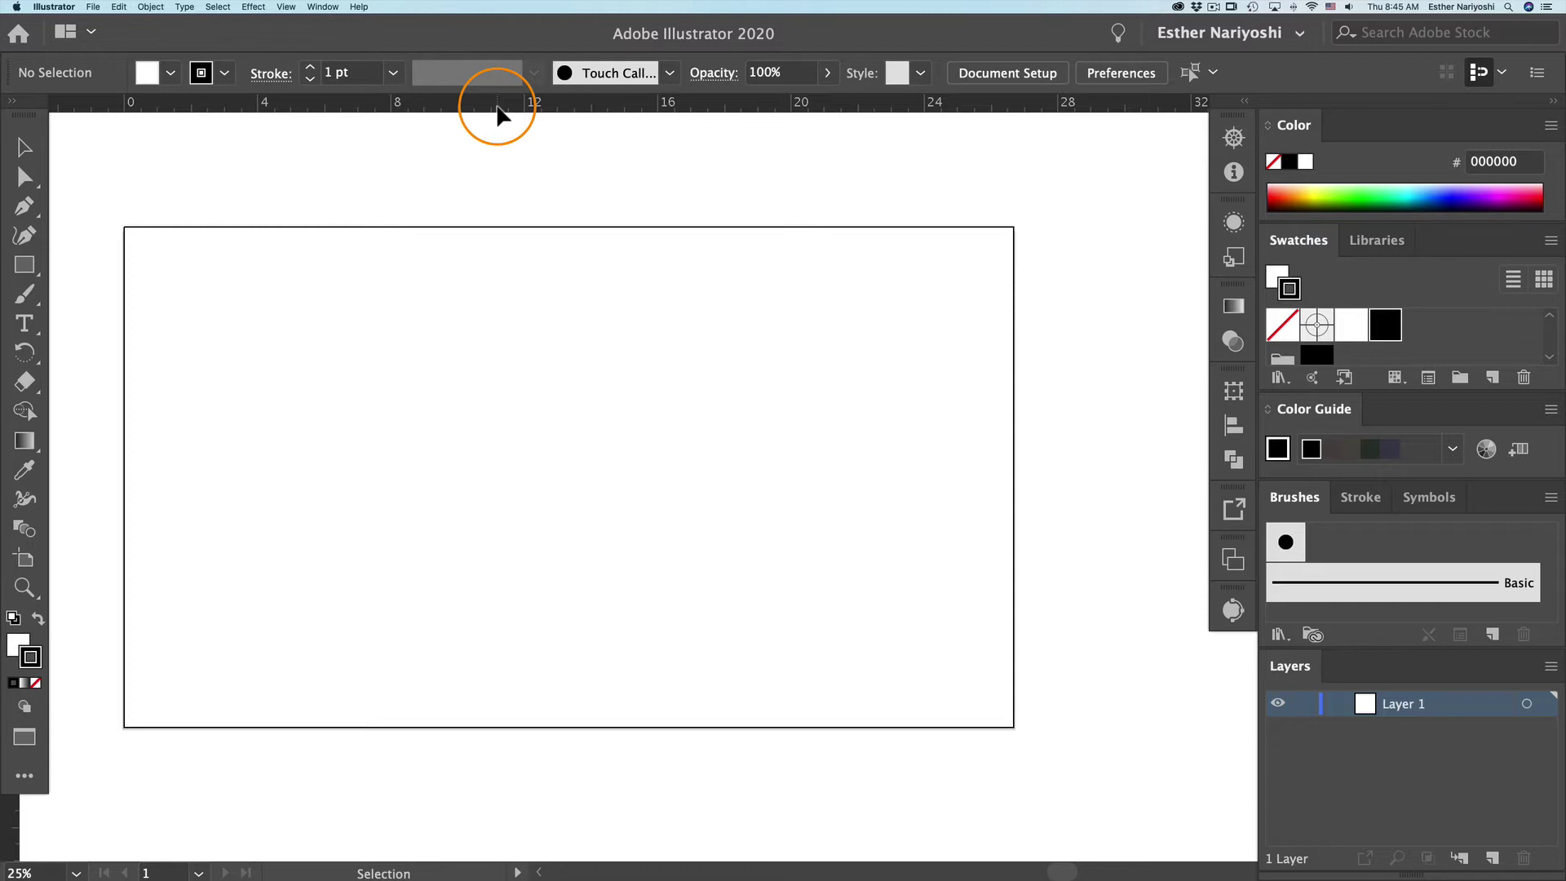
Change the ruler units to pixels and place a horizontal guide across the upper part of the artboard.
right_click(497, 109)
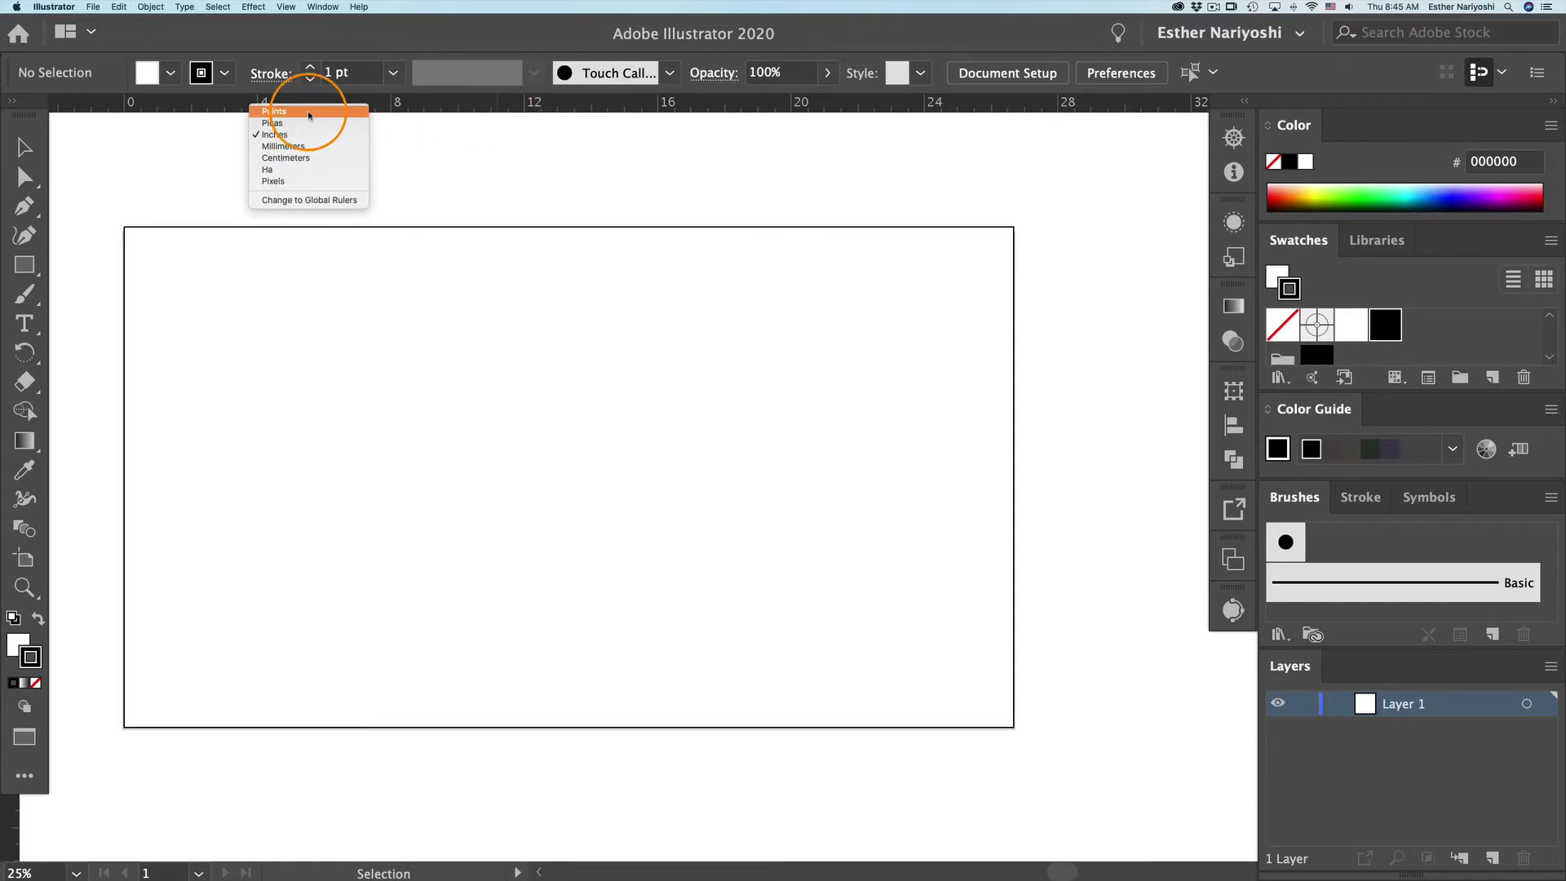
click(286, 181)
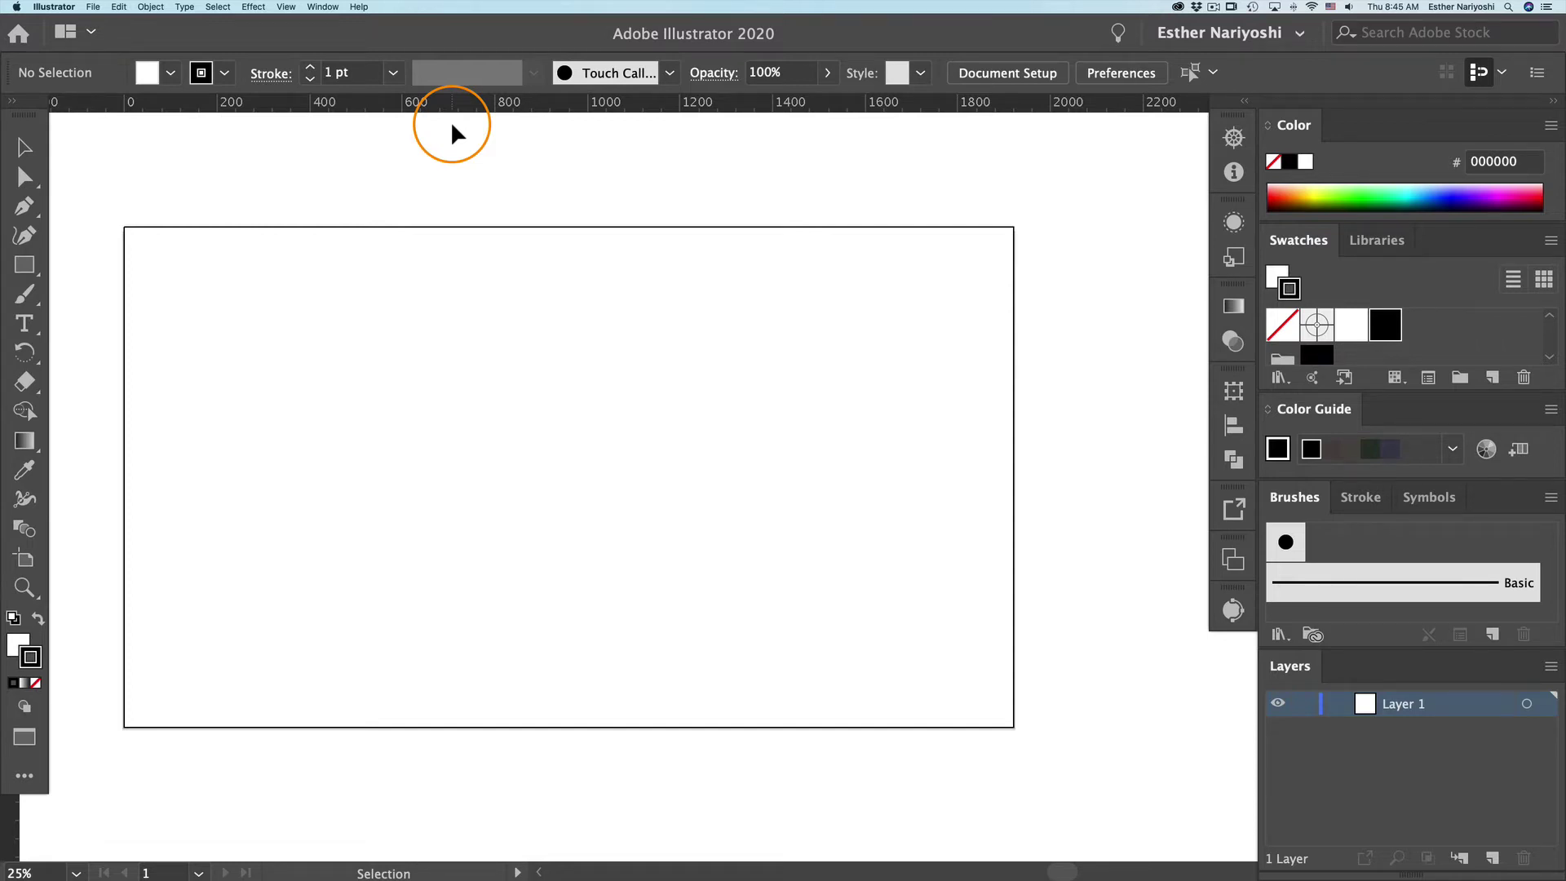
click(458, 106)
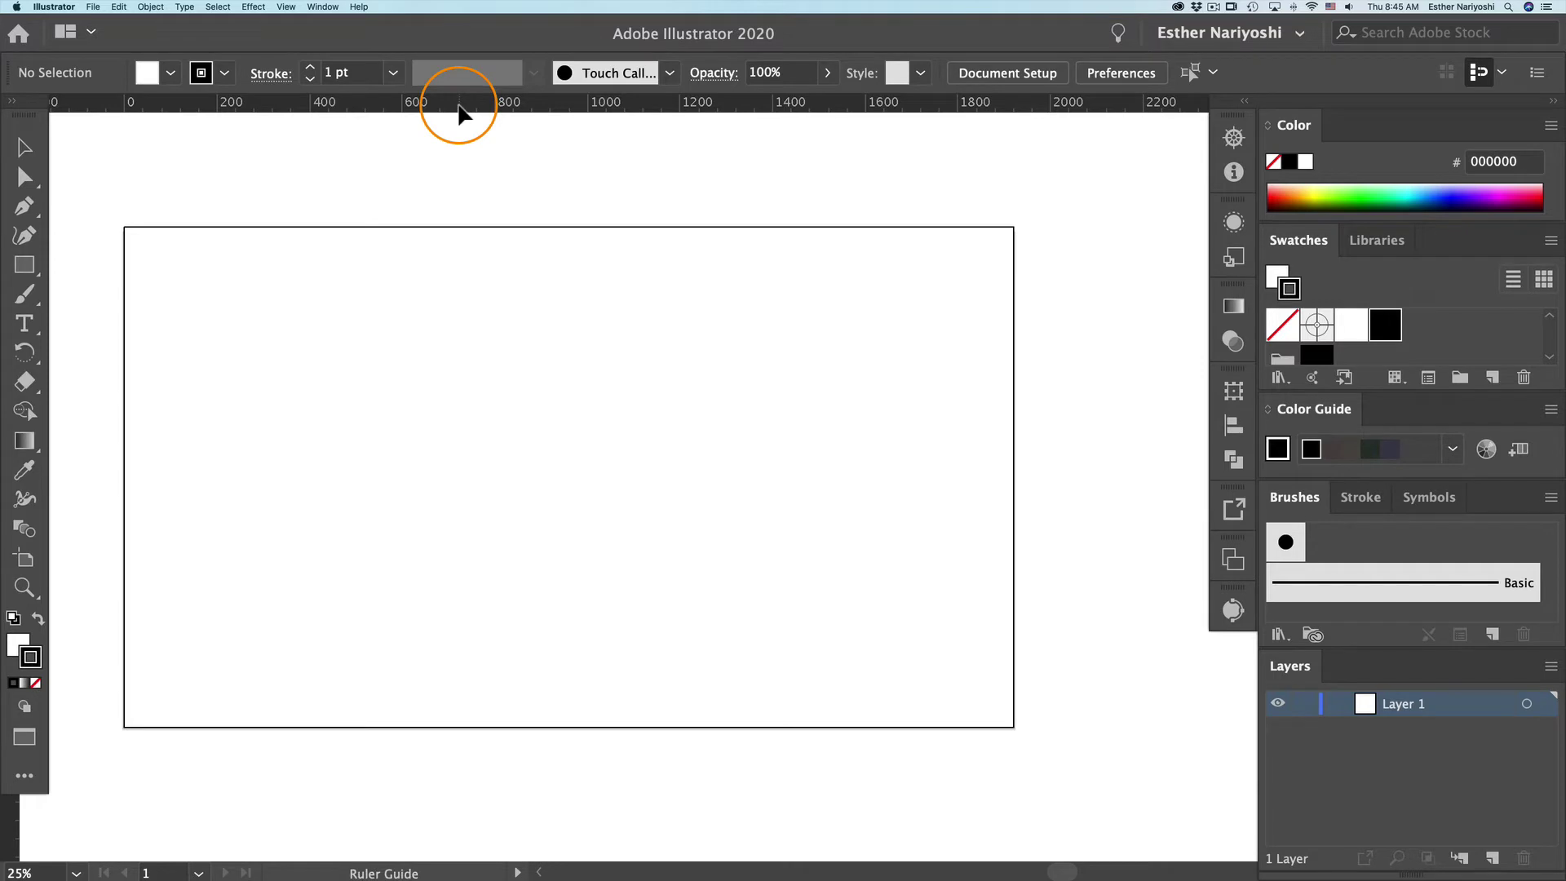
drag(471, 366, 469, 368)
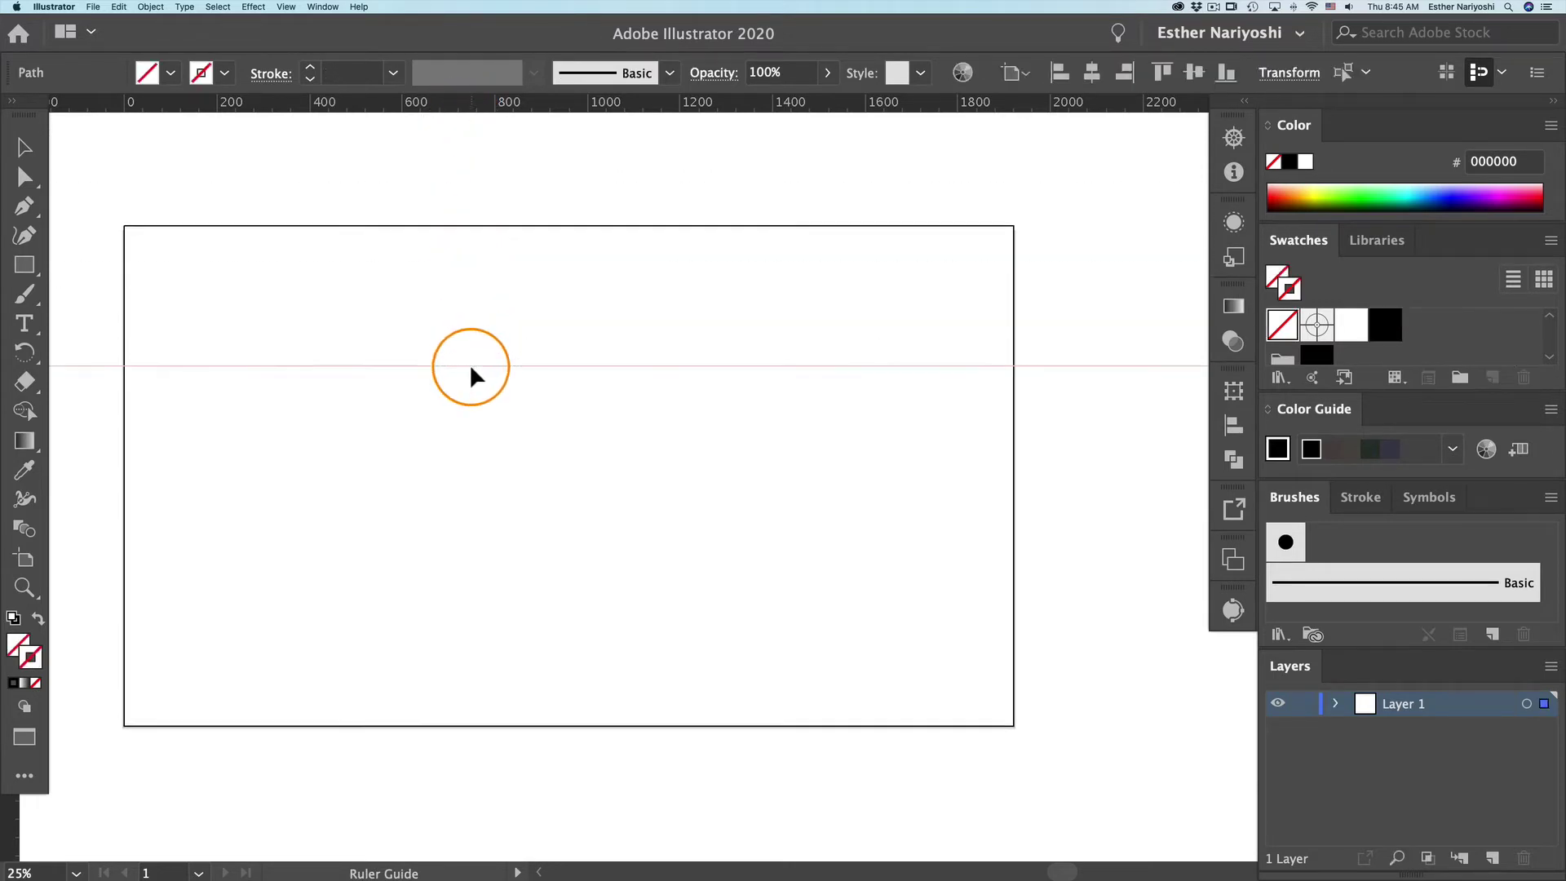
click(478, 396)
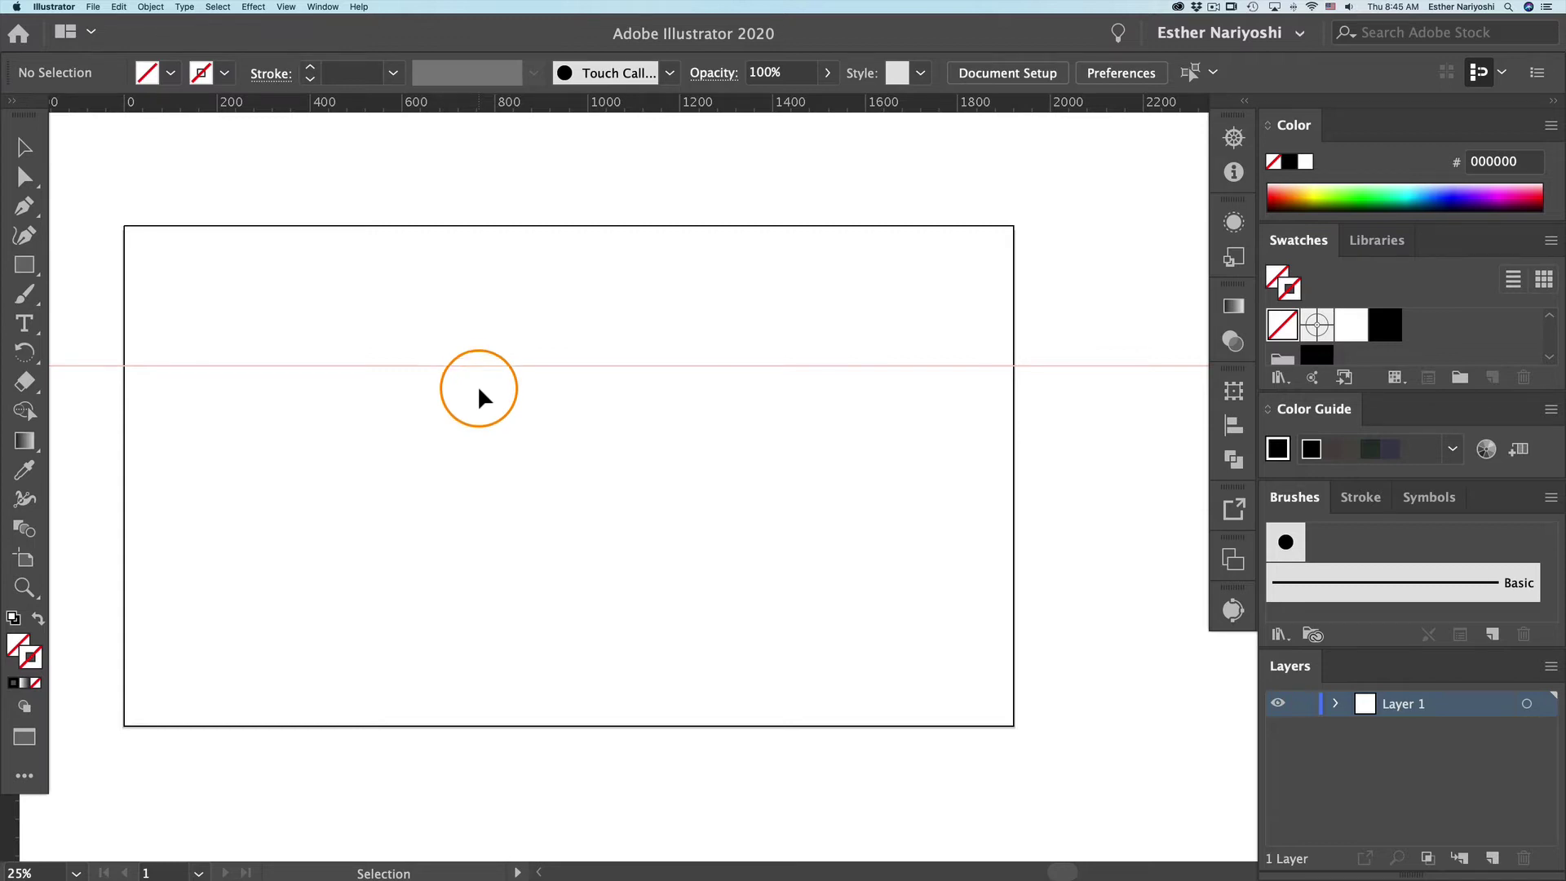
Move the horizontal guide down to the artboard's vertical centre and select it there.
drag(480, 364, 488, 478)
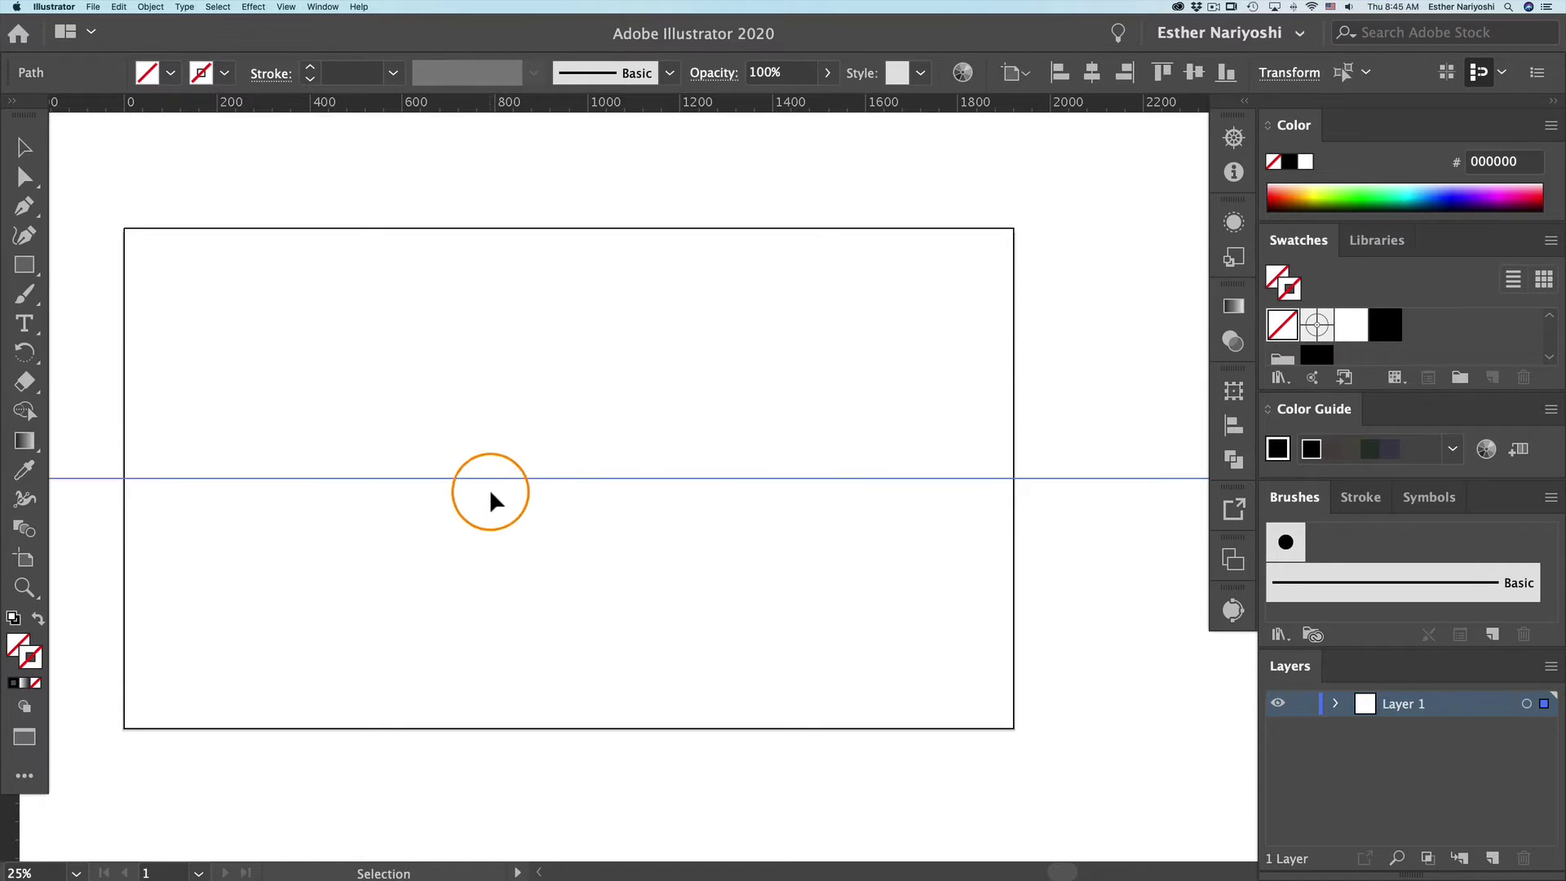
click(490, 488)
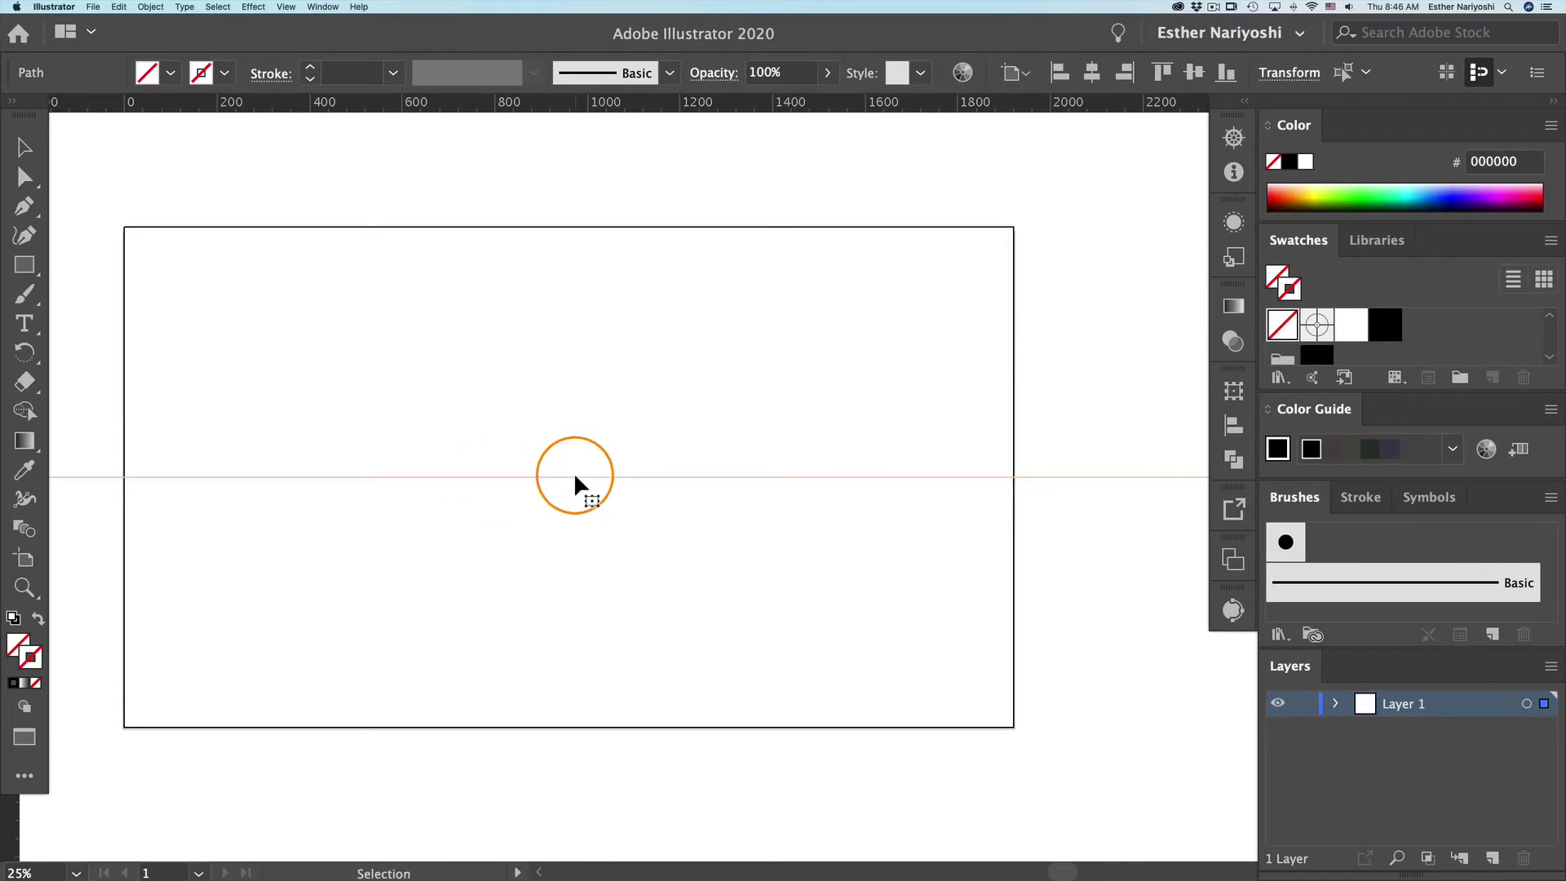
mouse_move(577, 478)
mouse_down()
mouse_move(585, 329)
mouse_move(593, 483)
mouse_up()
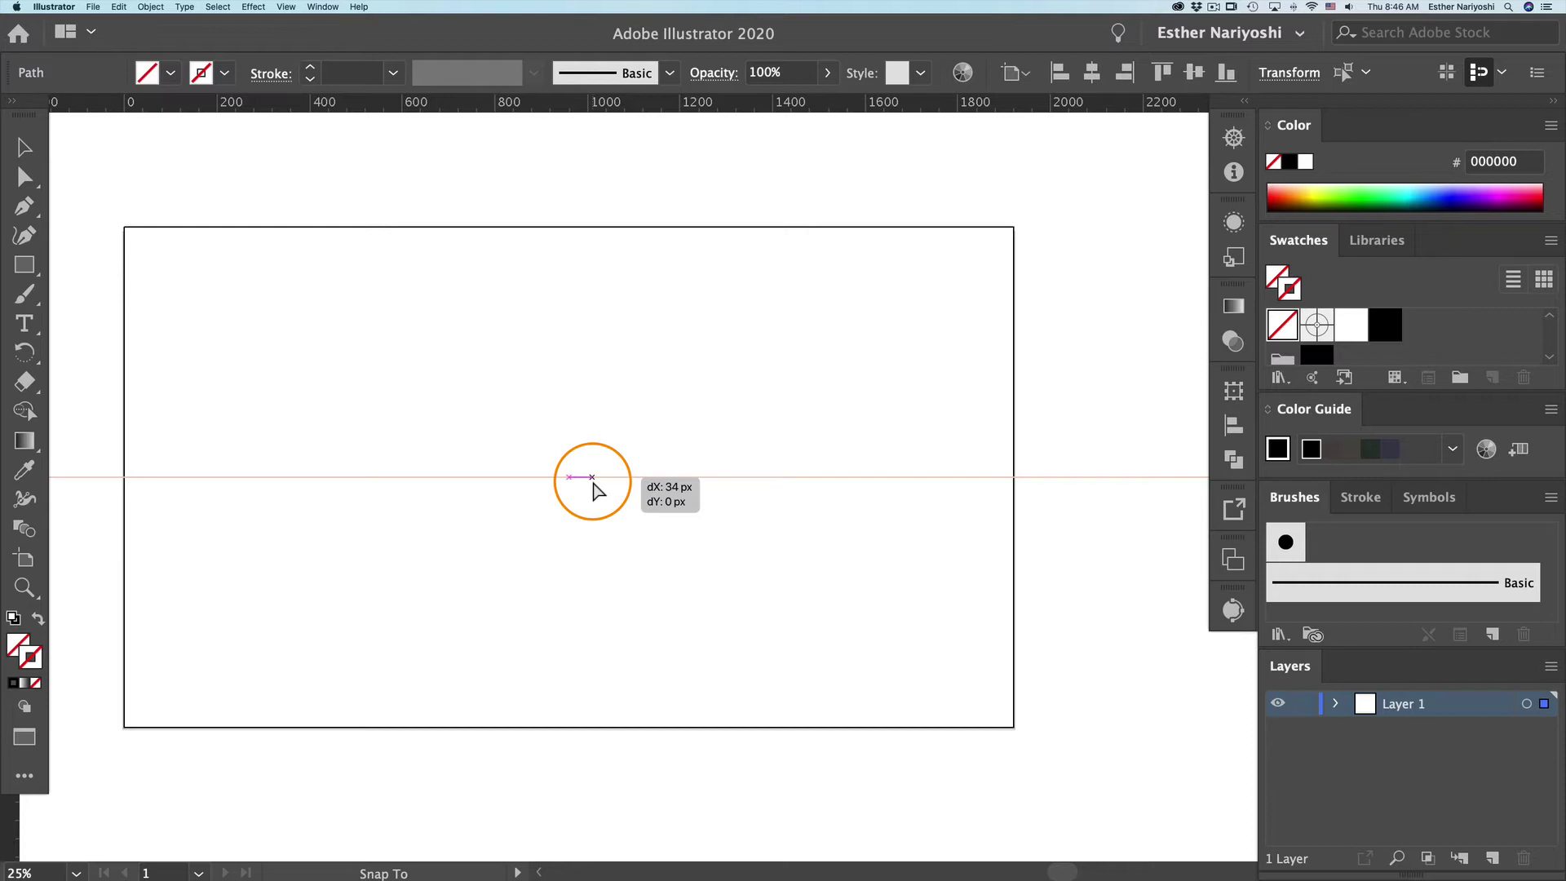
drag(593, 487, 590, 478)
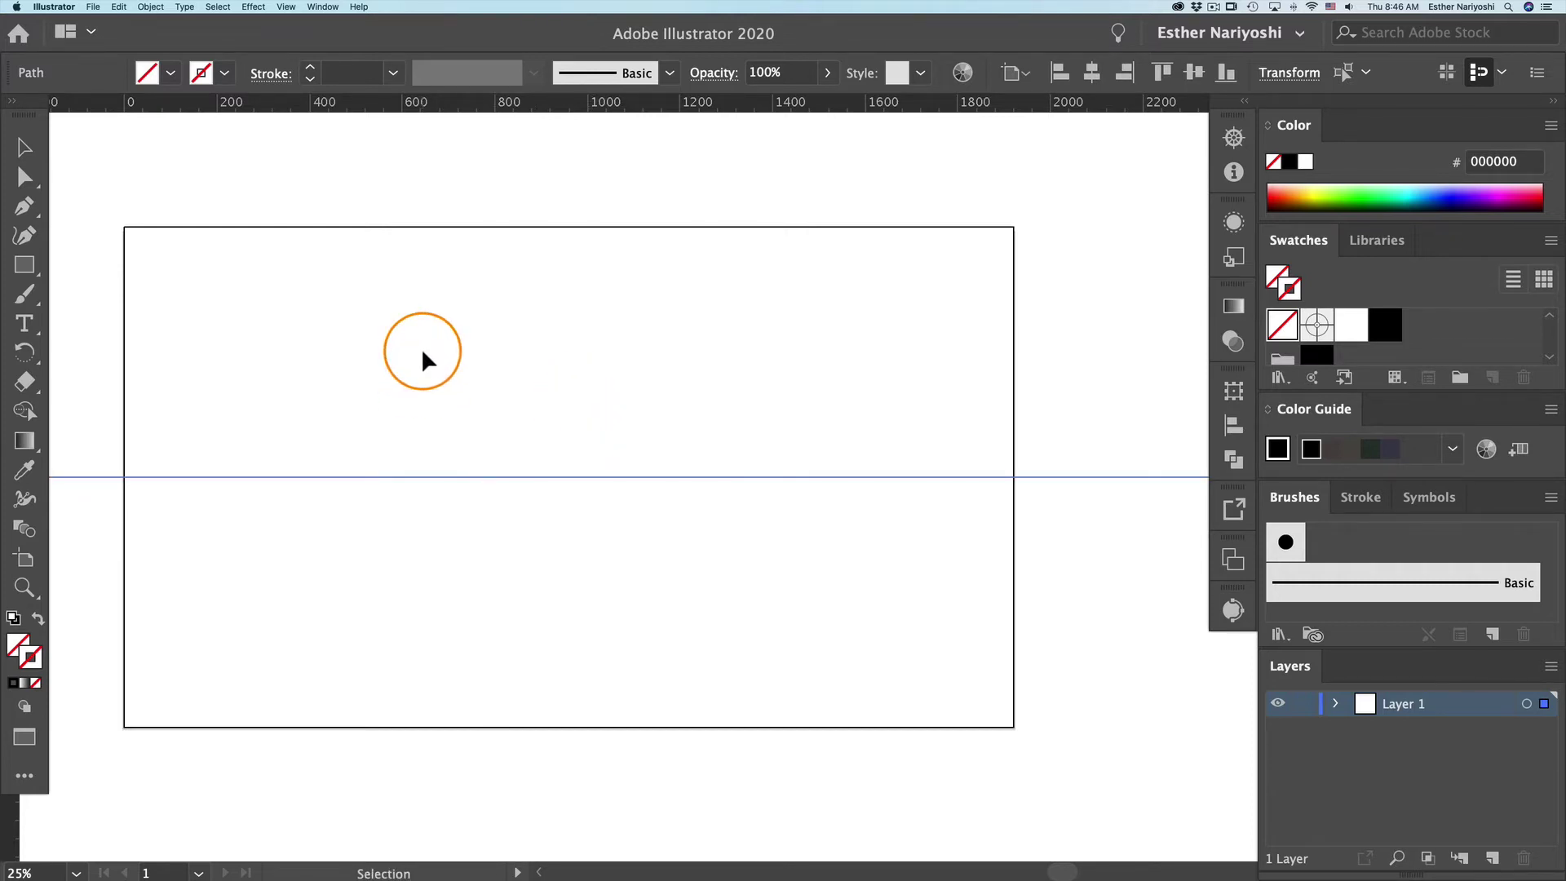
click(588, 482)
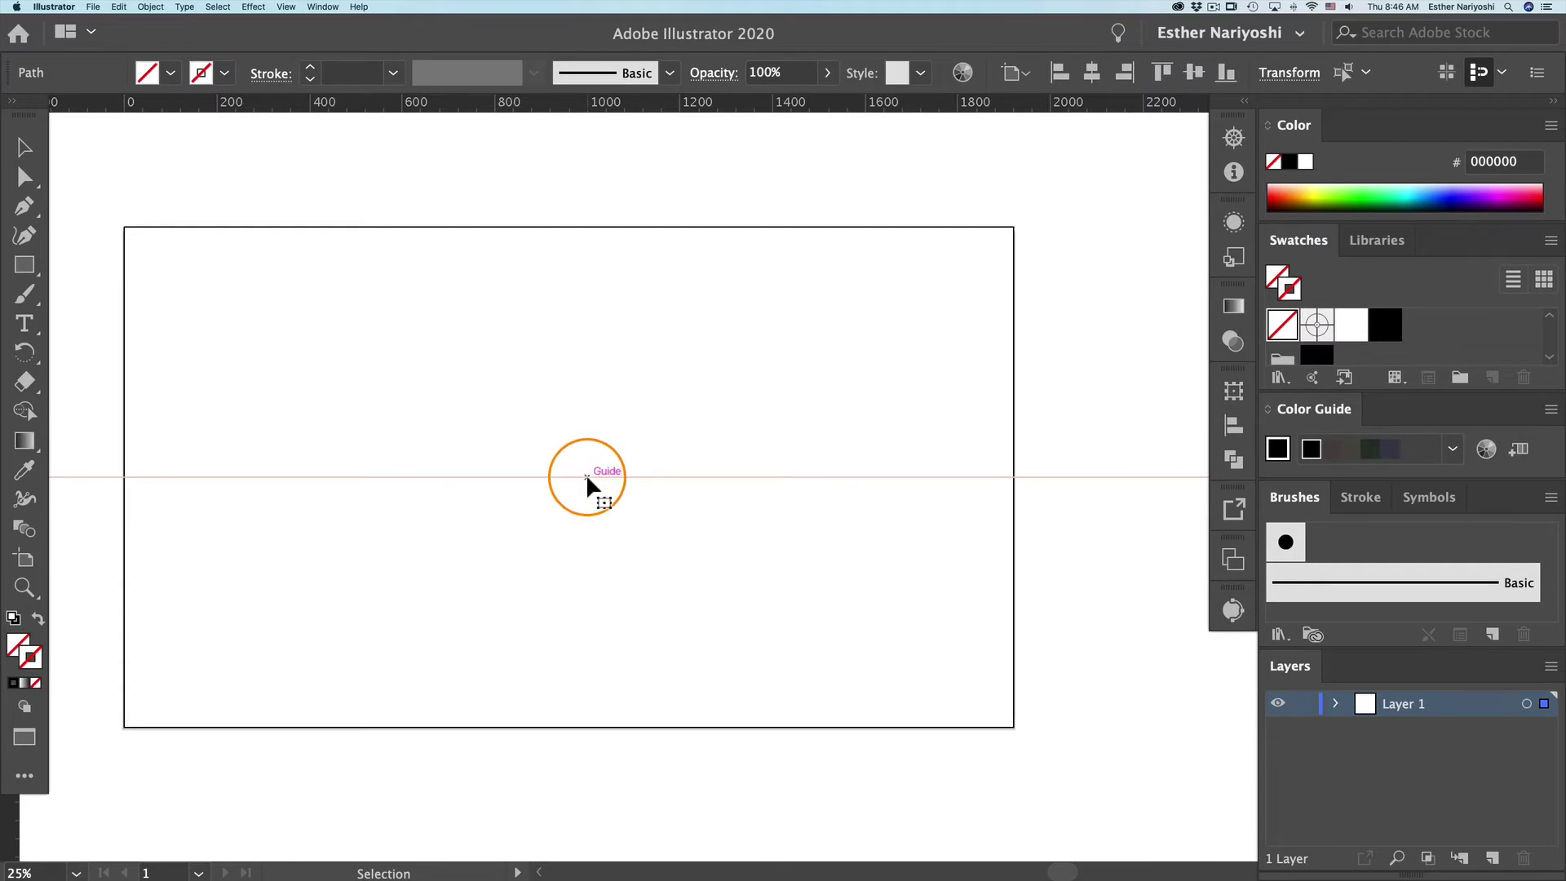
Lock the guides and try to select the horizontal guide.
right_click(535, 477)
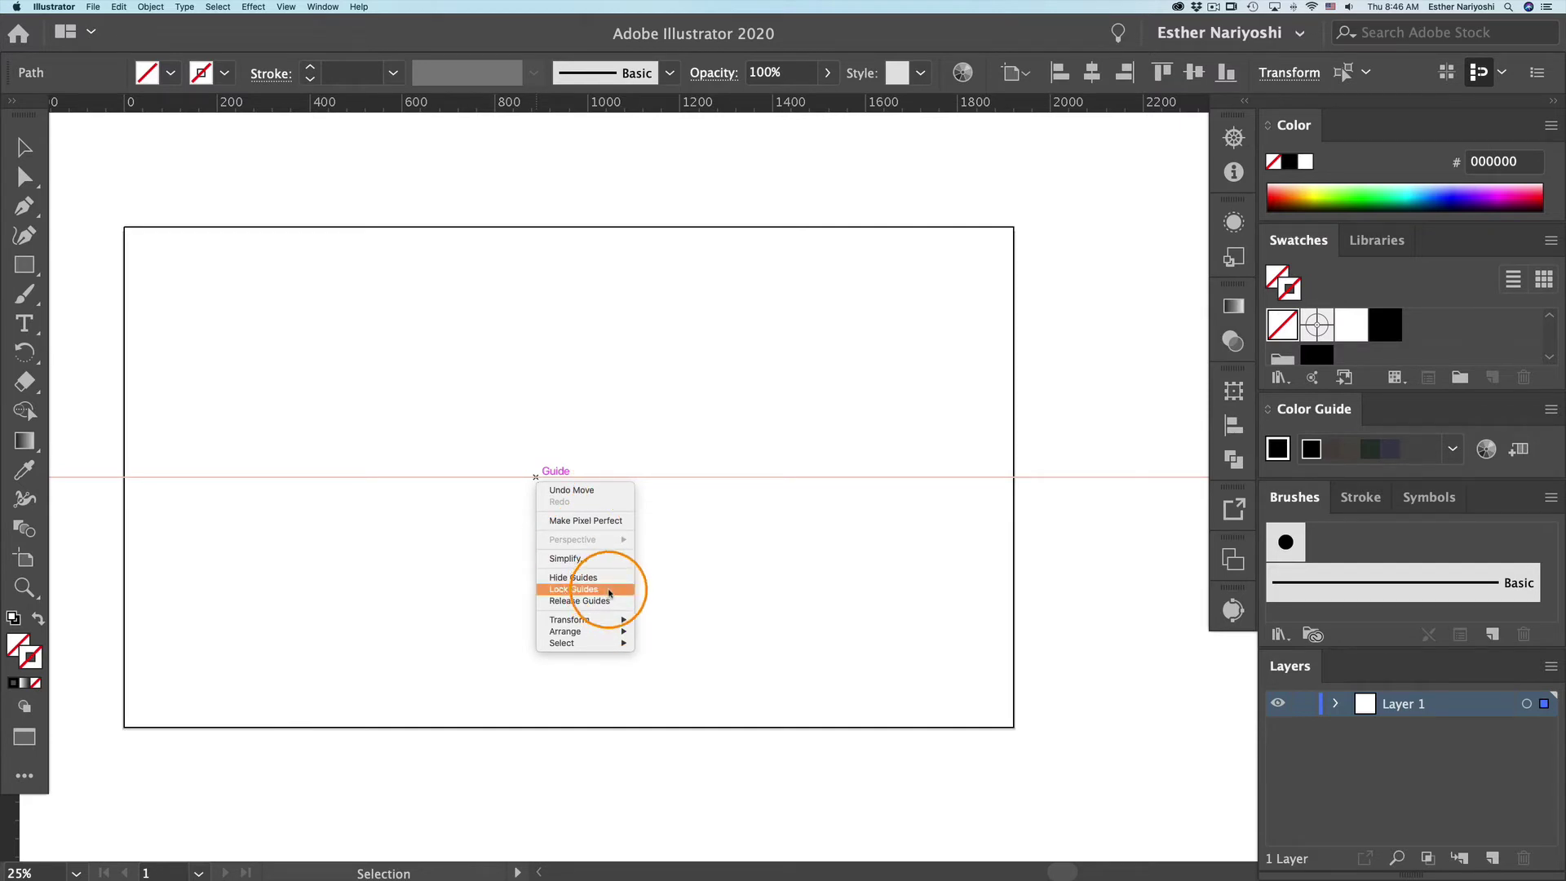
click(610, 591)
click(549, 479)
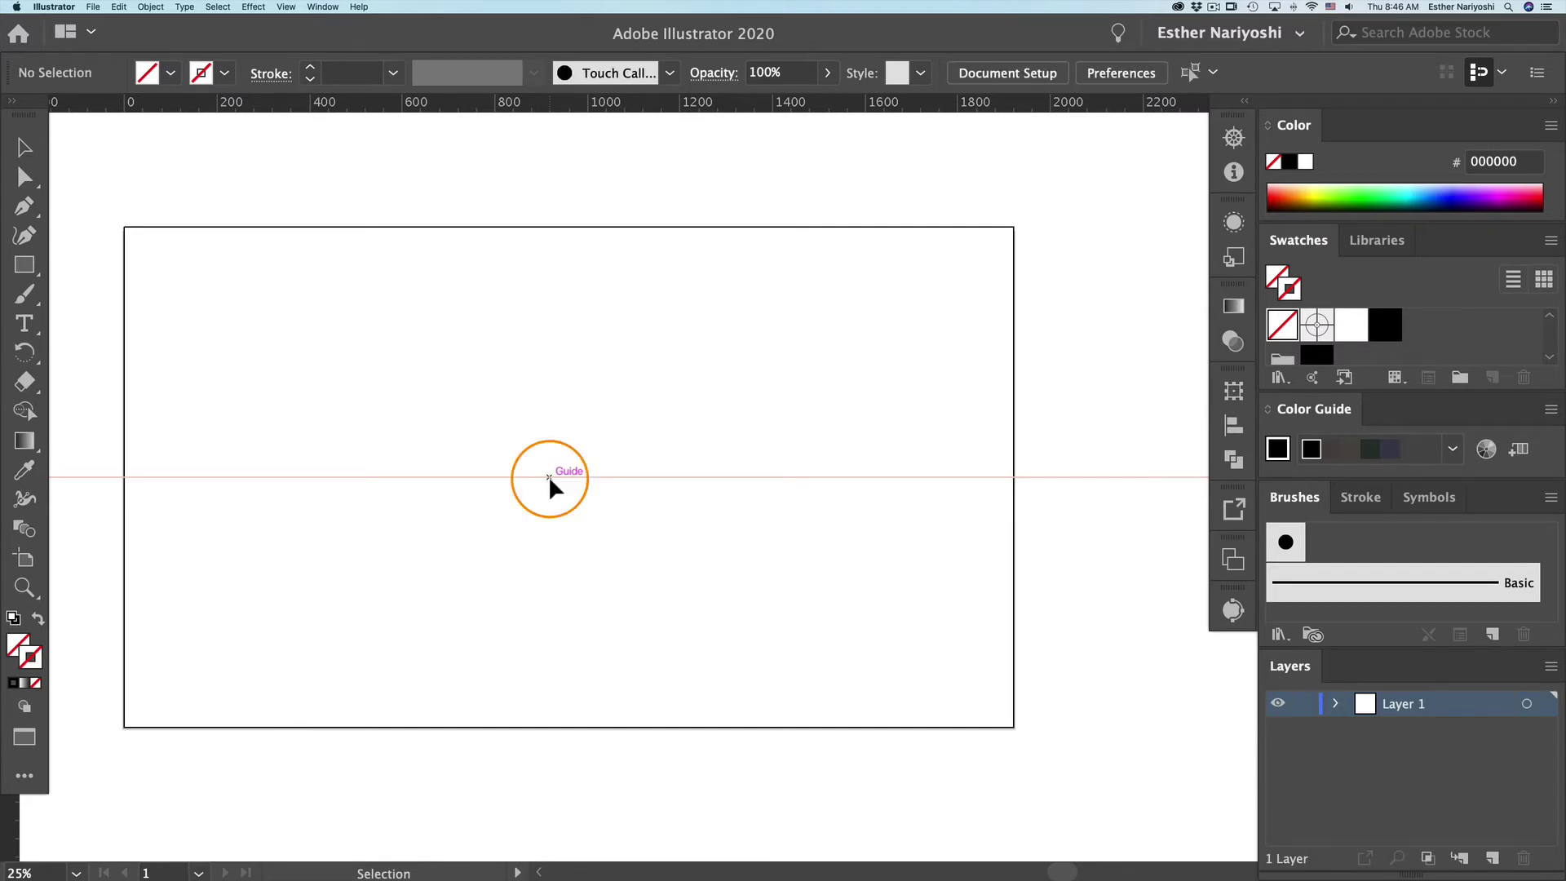
Unlock the guides and move the horizontal guide up to about a quarter of the way down the artboard.
right_click(550, 478)
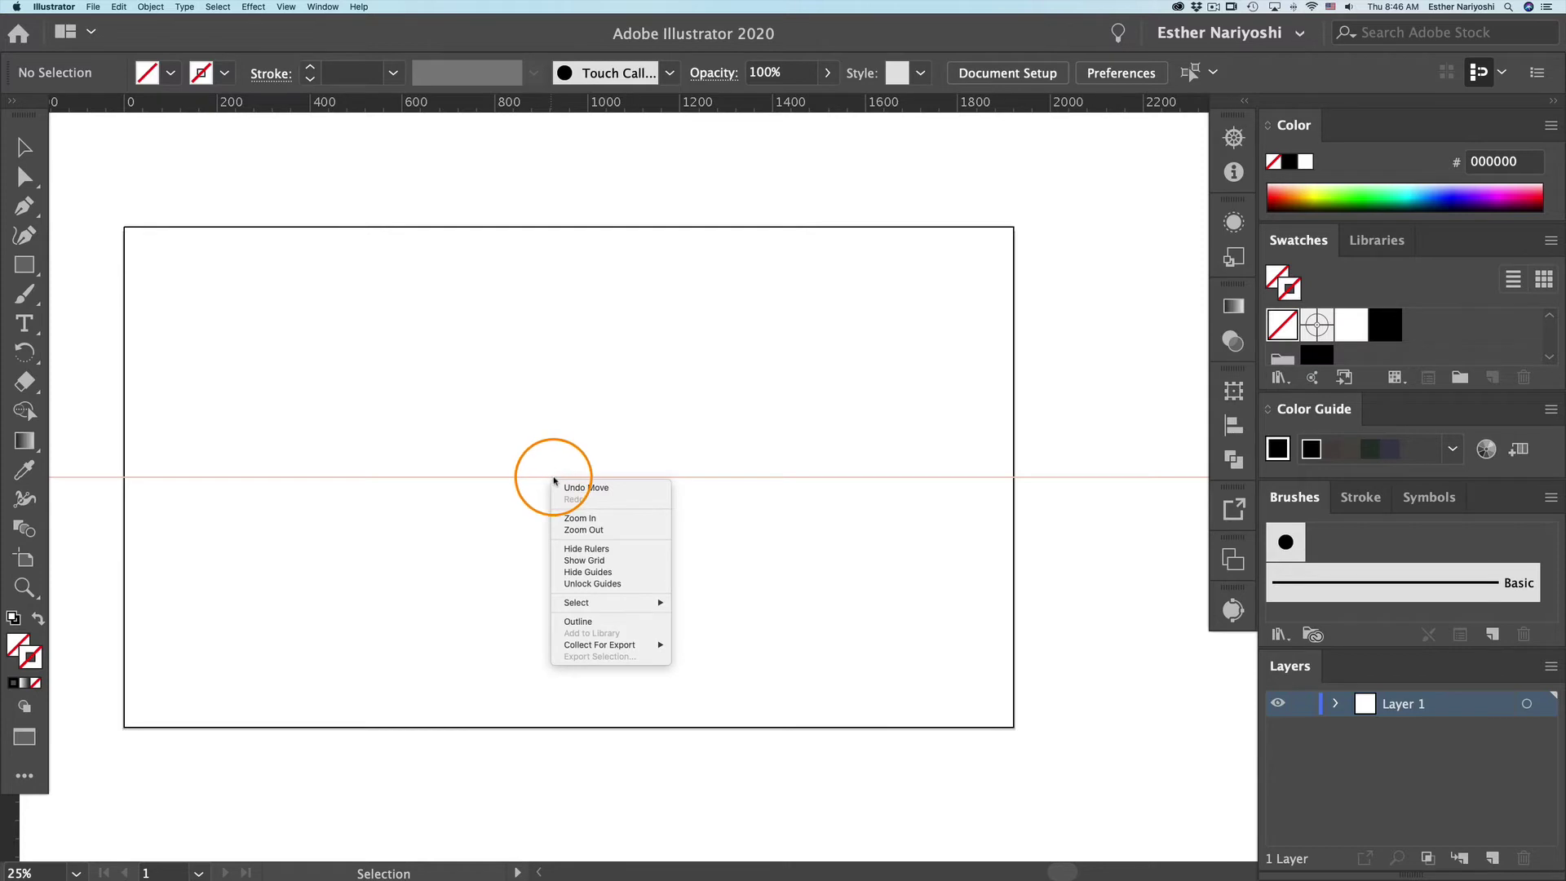
click(620, 584)
drag(586, 477, 587, 348)
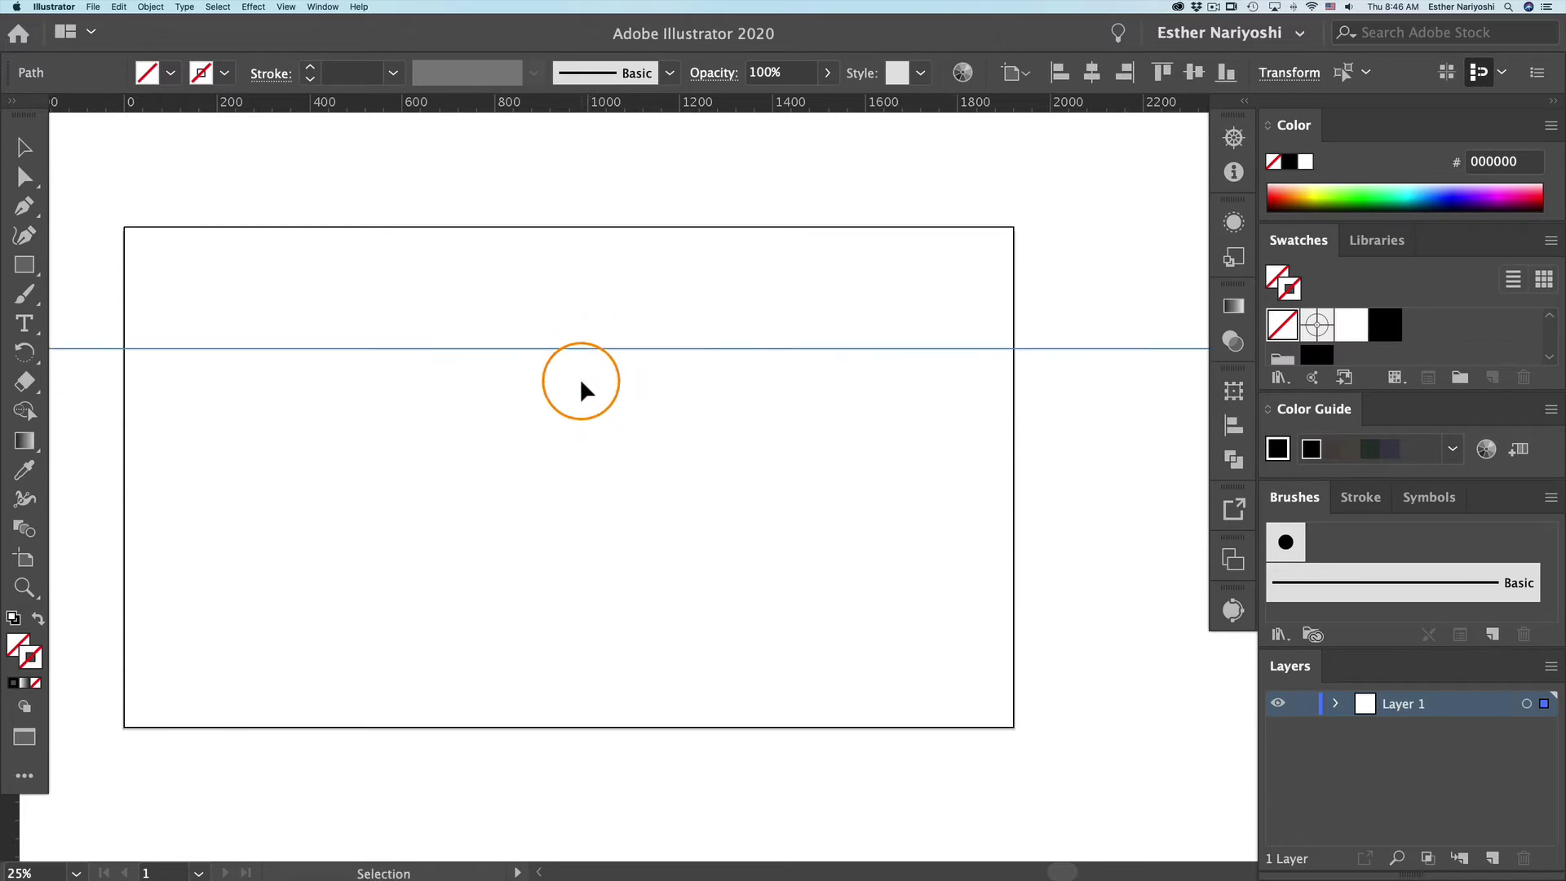
click(544, 537)
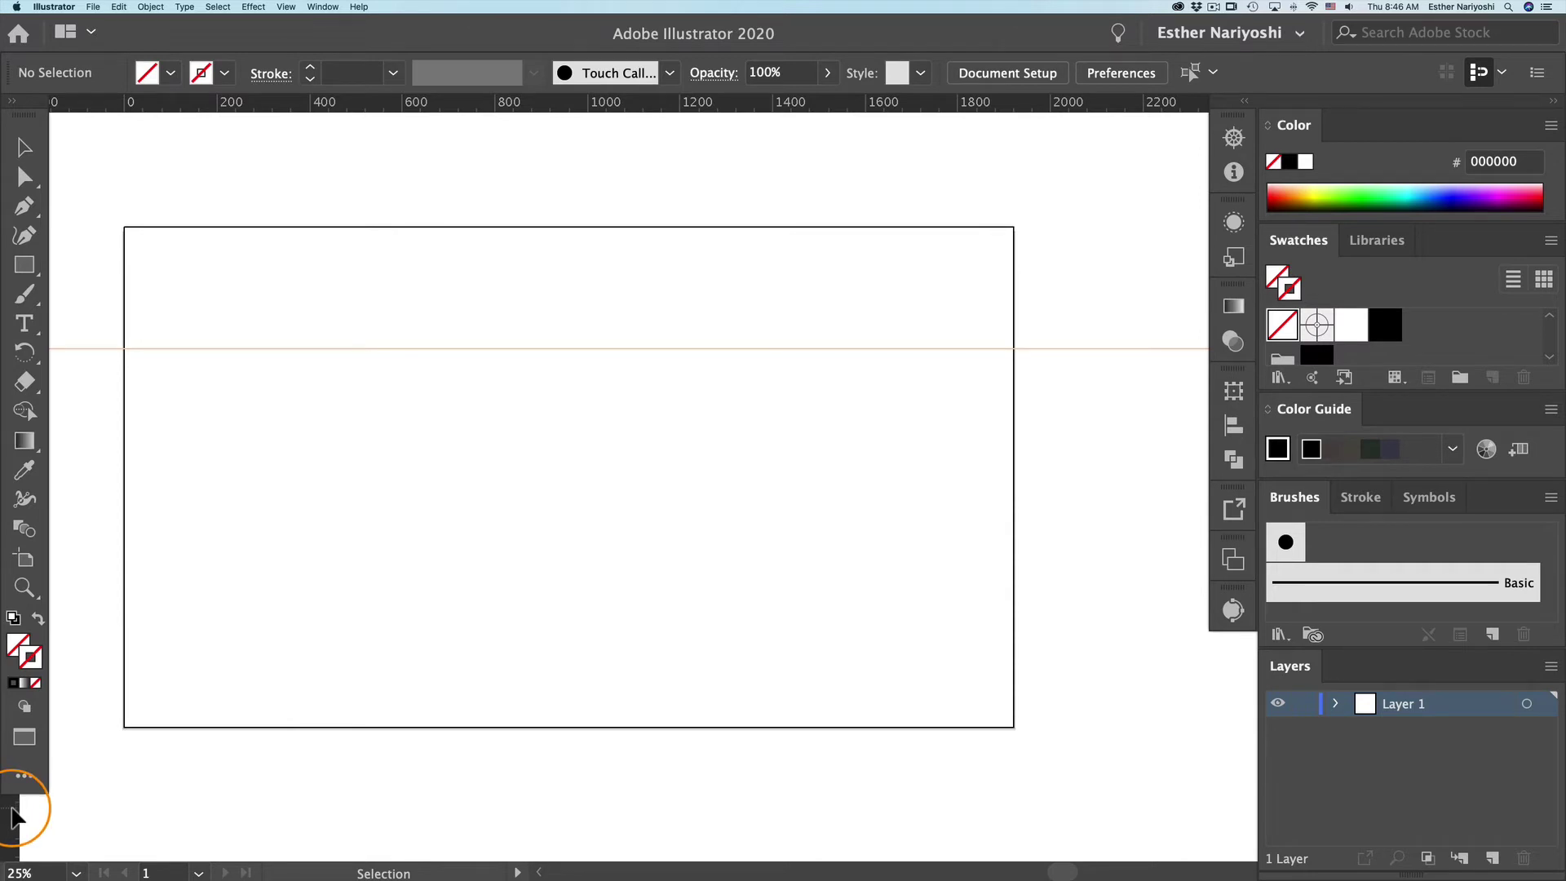
Add a vertical guide at about 400 px on the horizontal ruler and deselect it.
drag(12, 818, 27, 815)
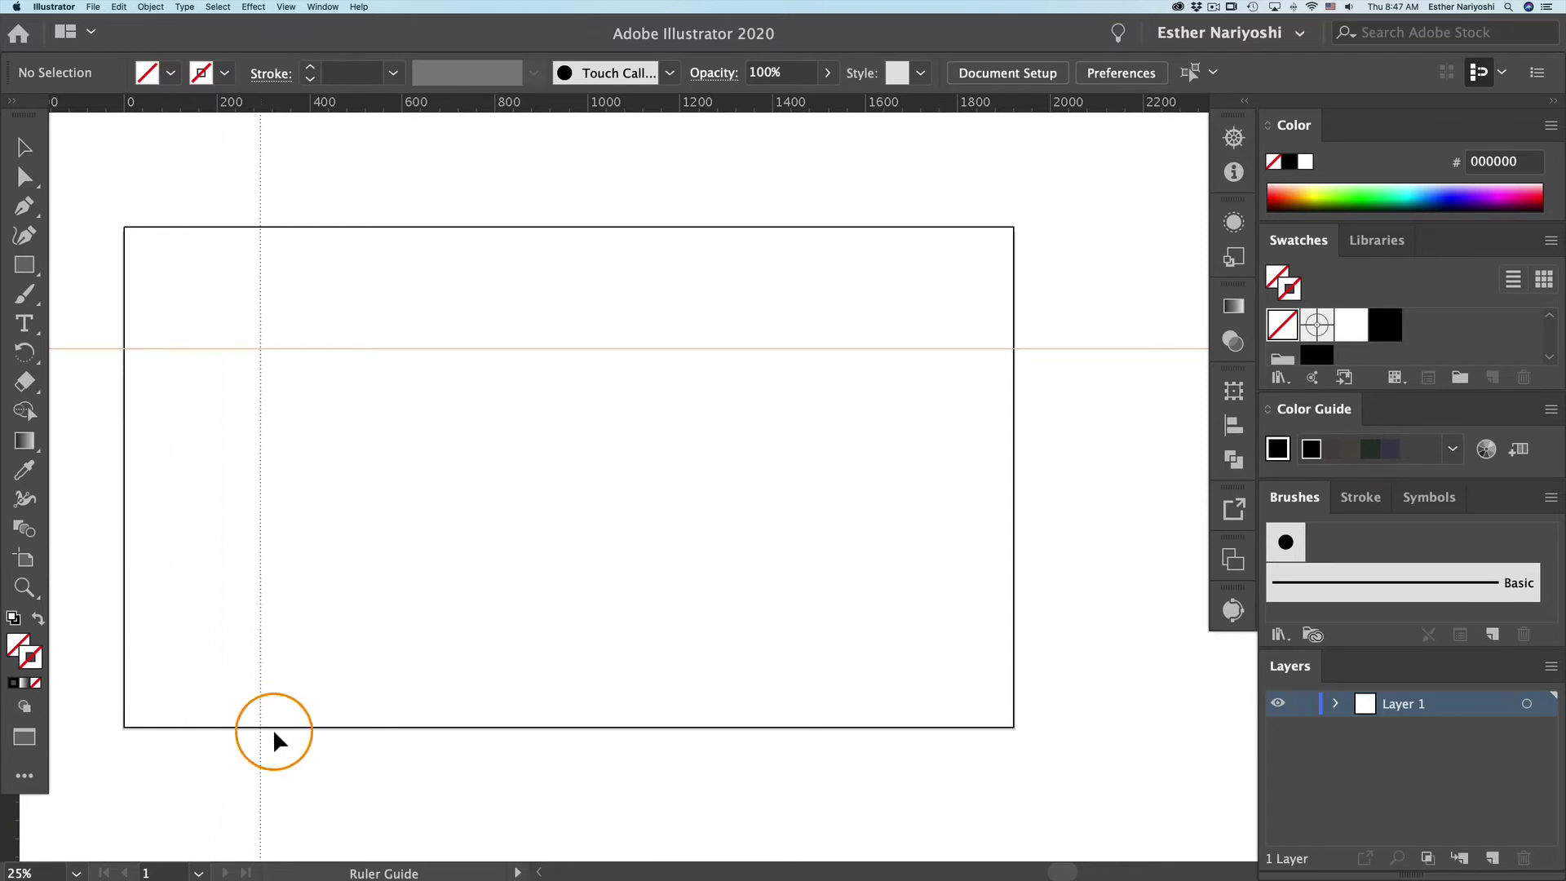
drag(274, 733, 312, 734)
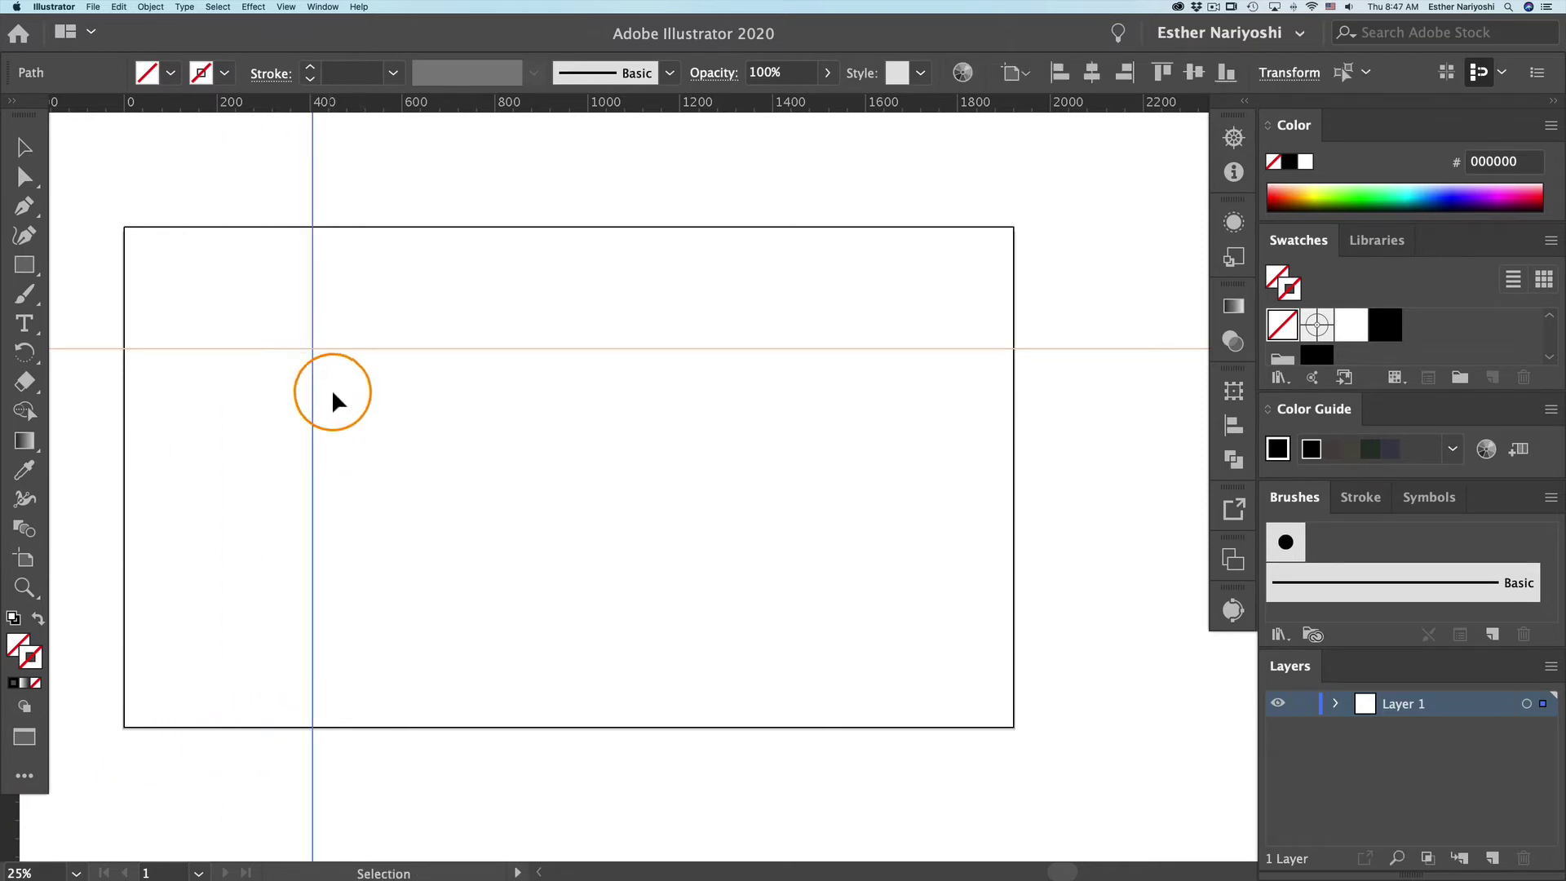
click(366, 409)
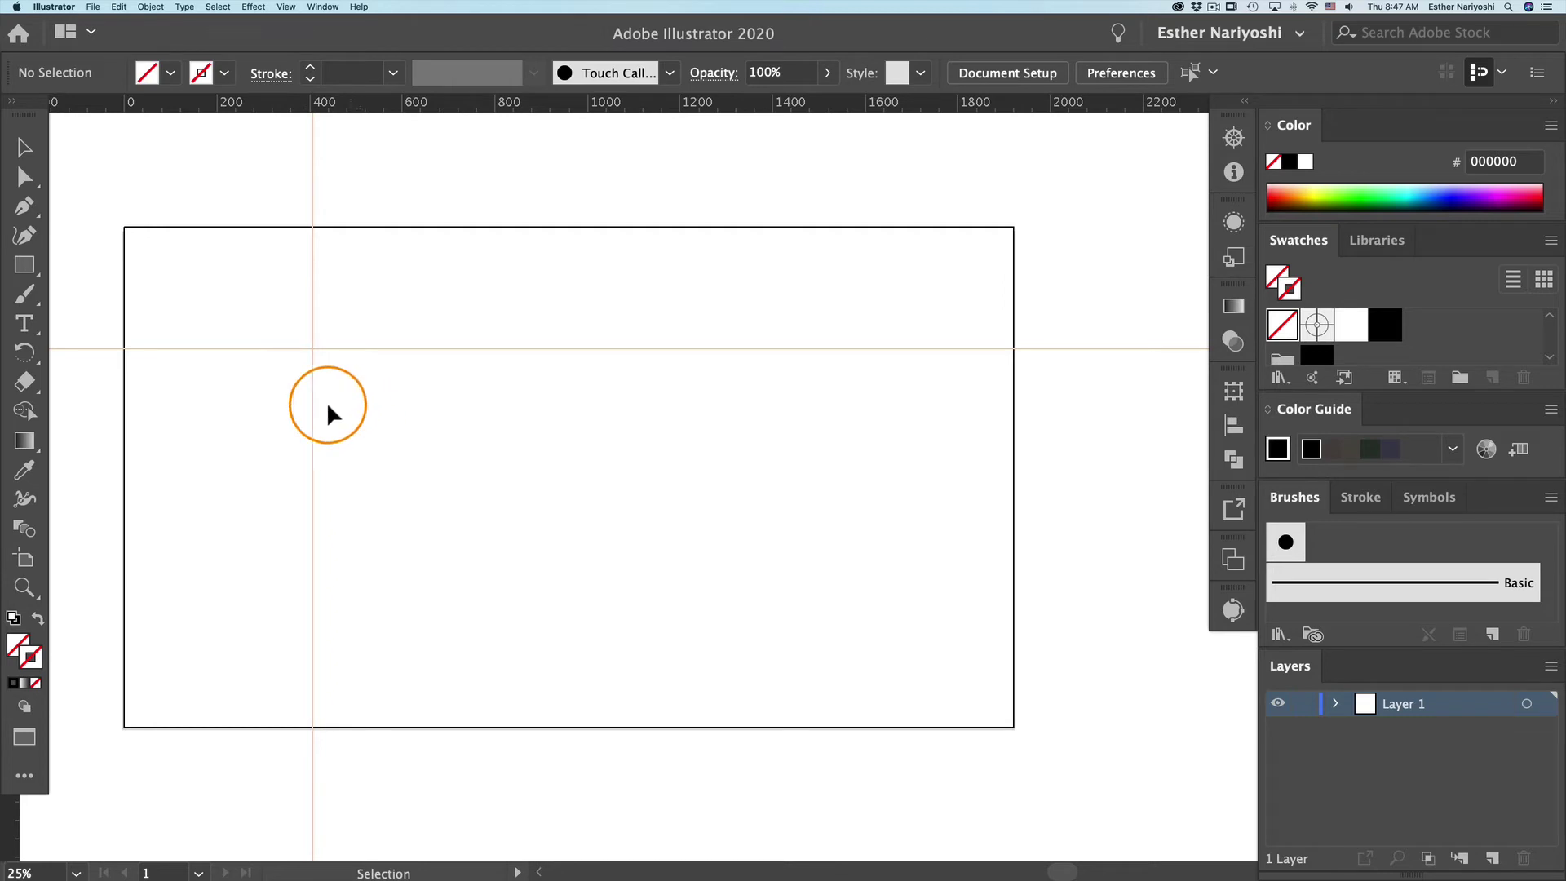
Open the Guides & Grid preferences and look through the preset guide colors, keeping Custom.
click(54, 7)
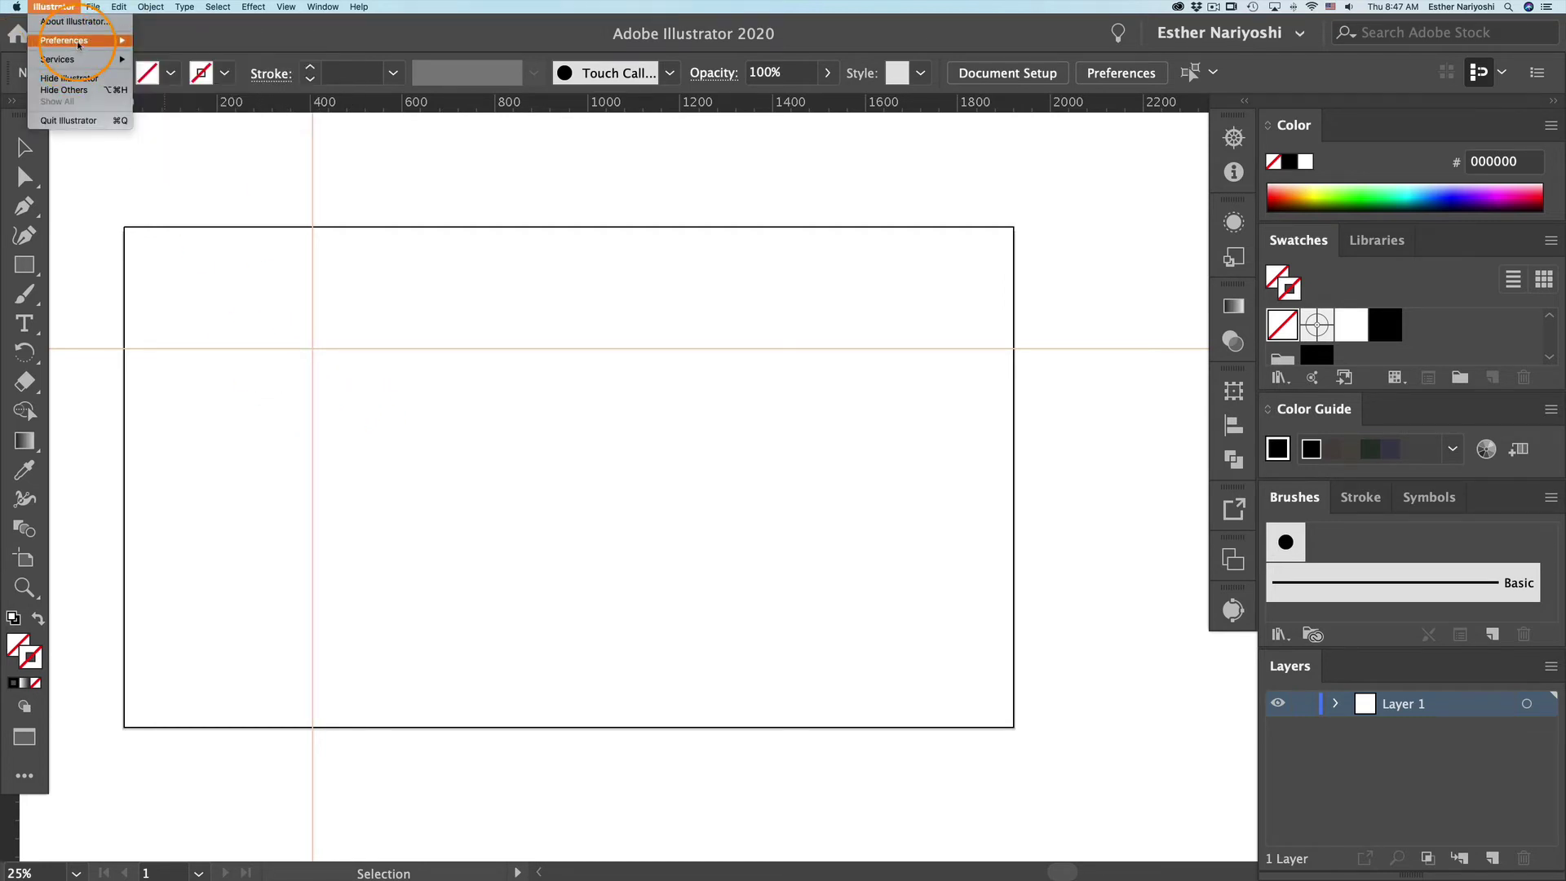
mouse_move(78, 44)
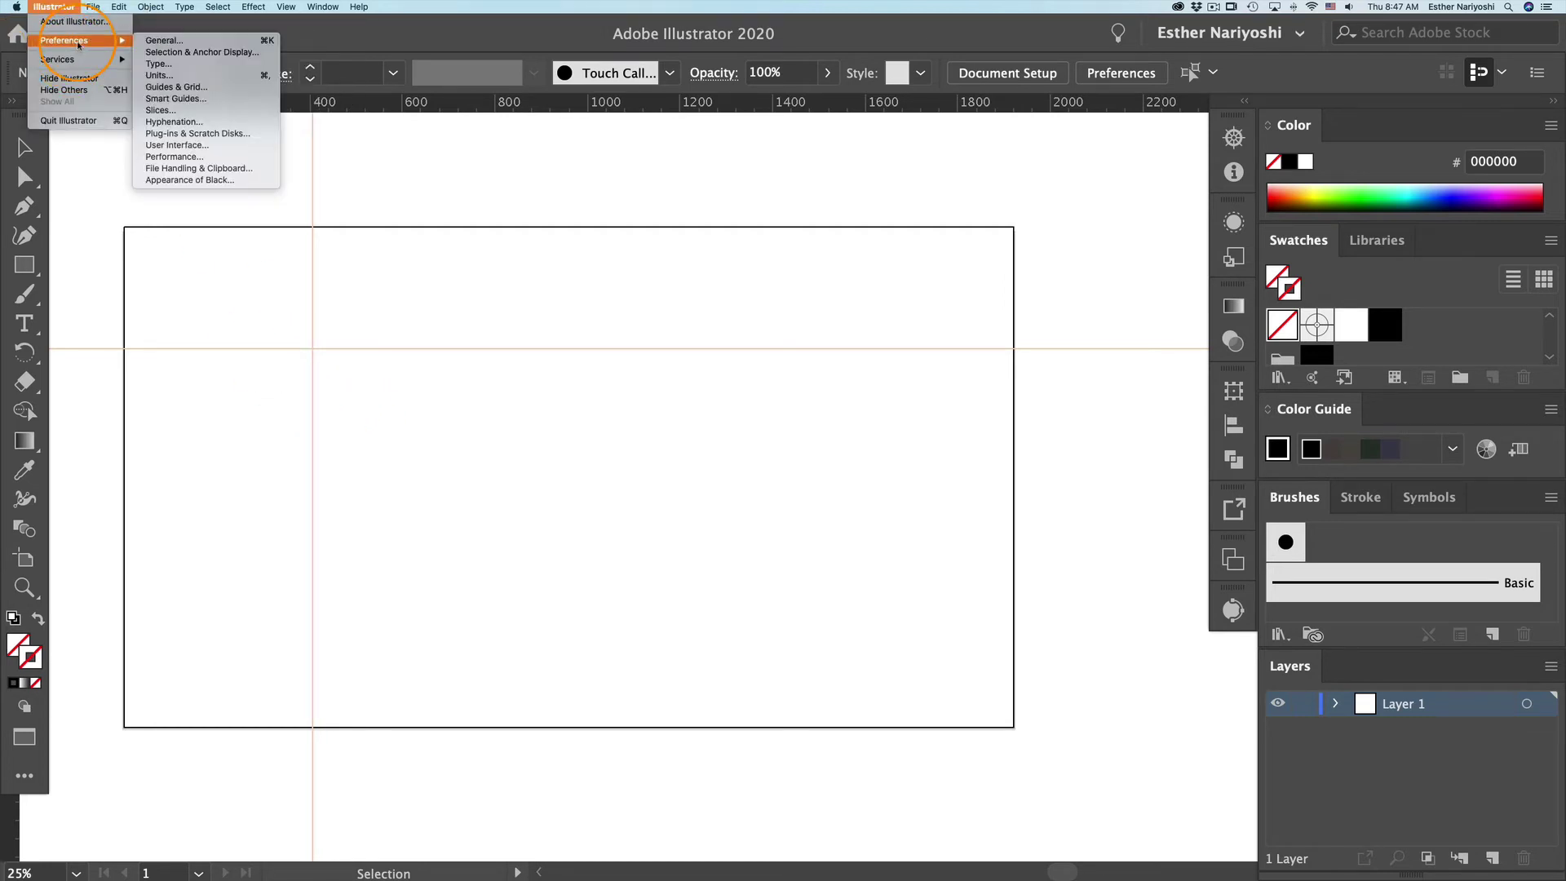
click(209, 88)
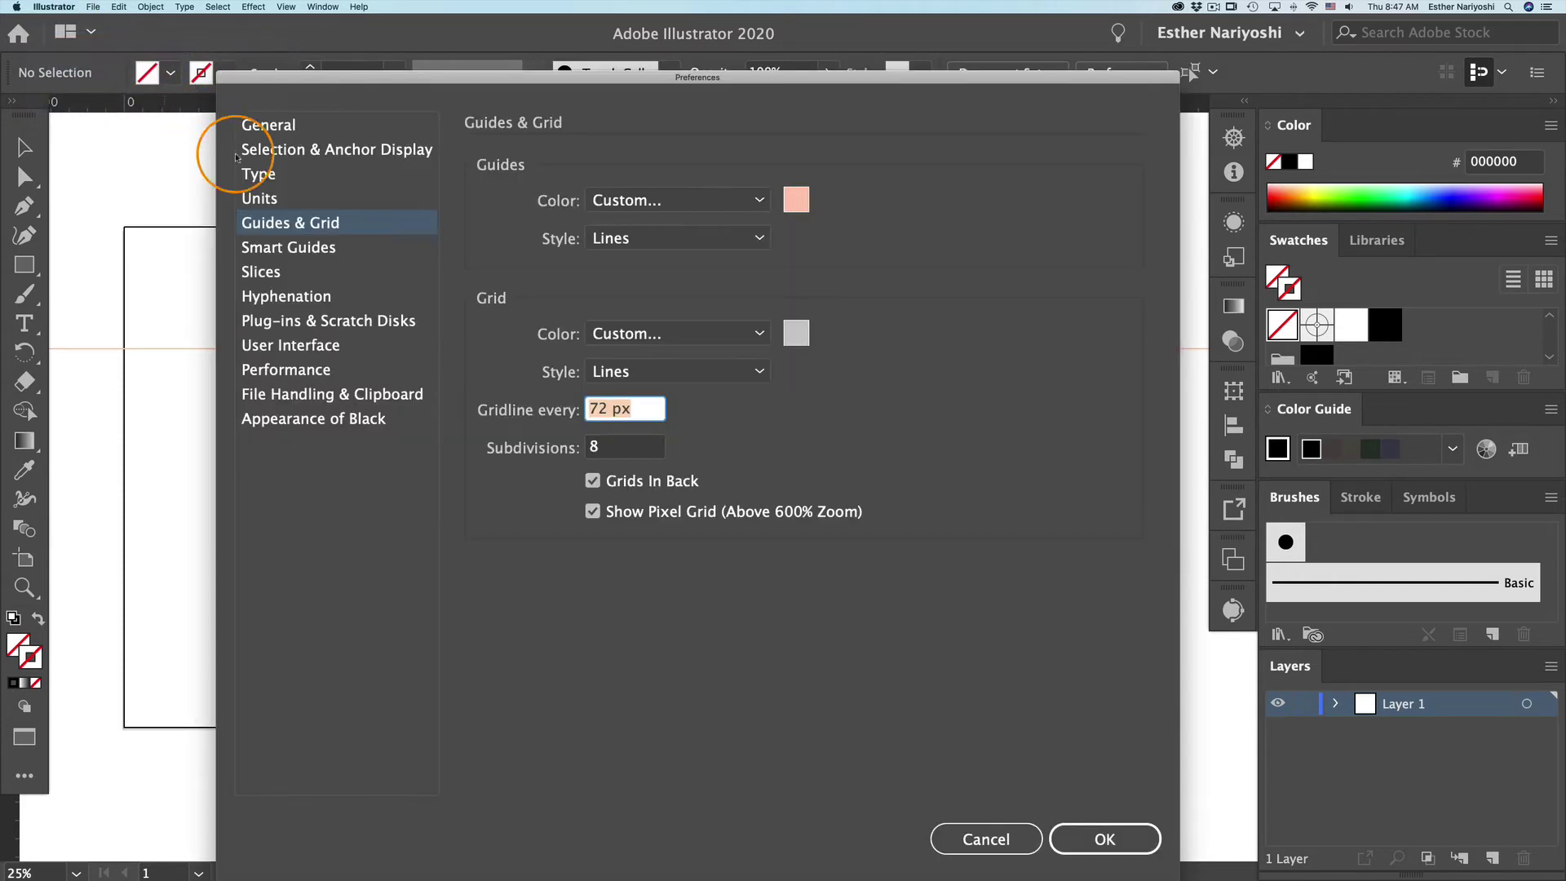
drag(718, 77, 690, 59)
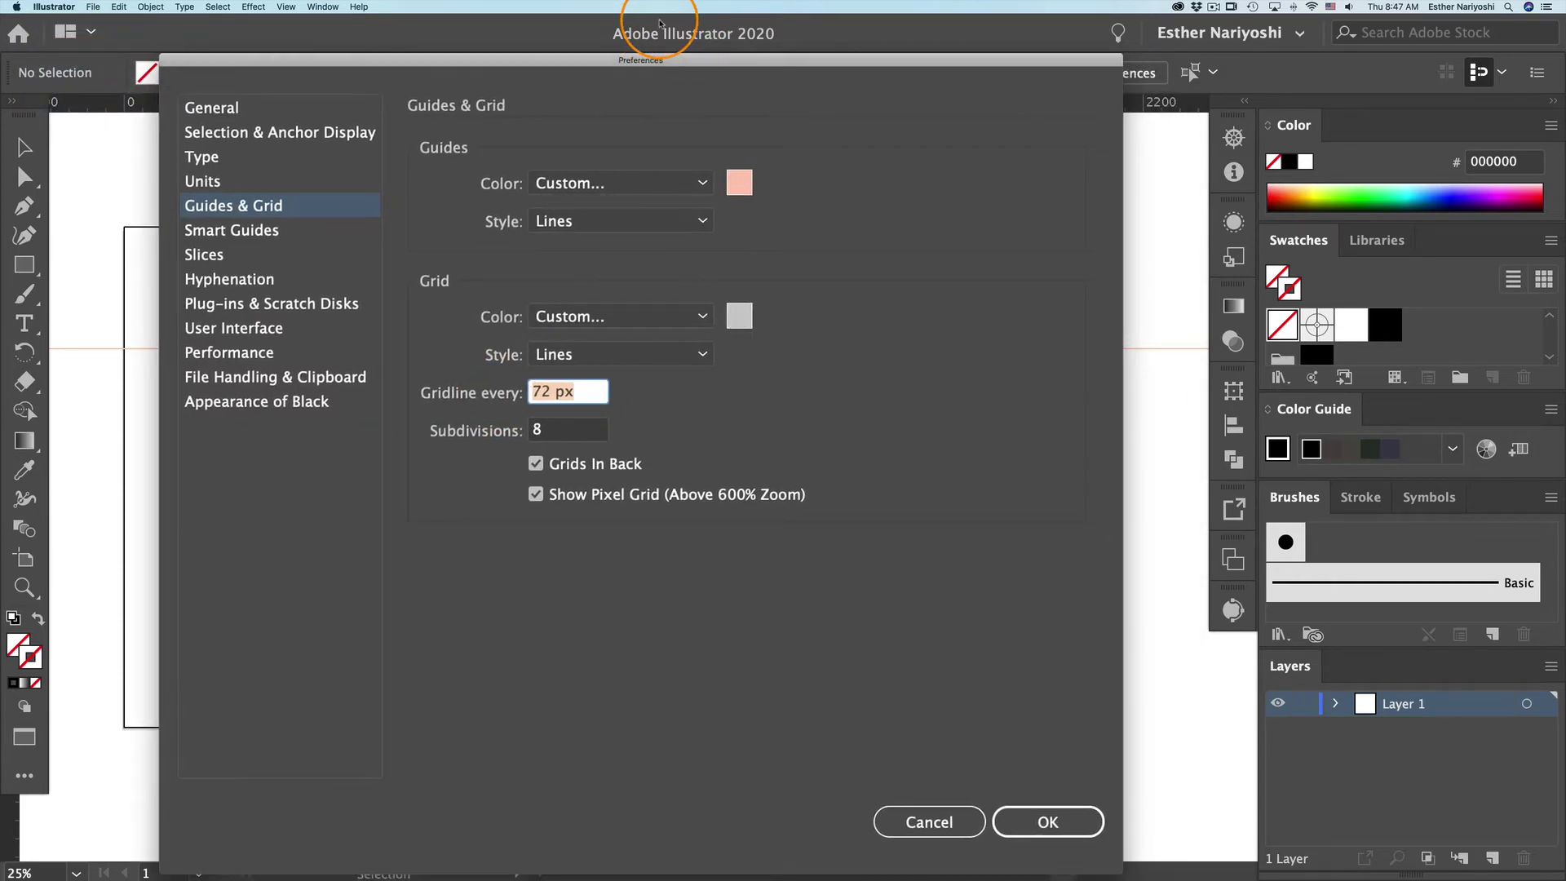
click(635, 189)
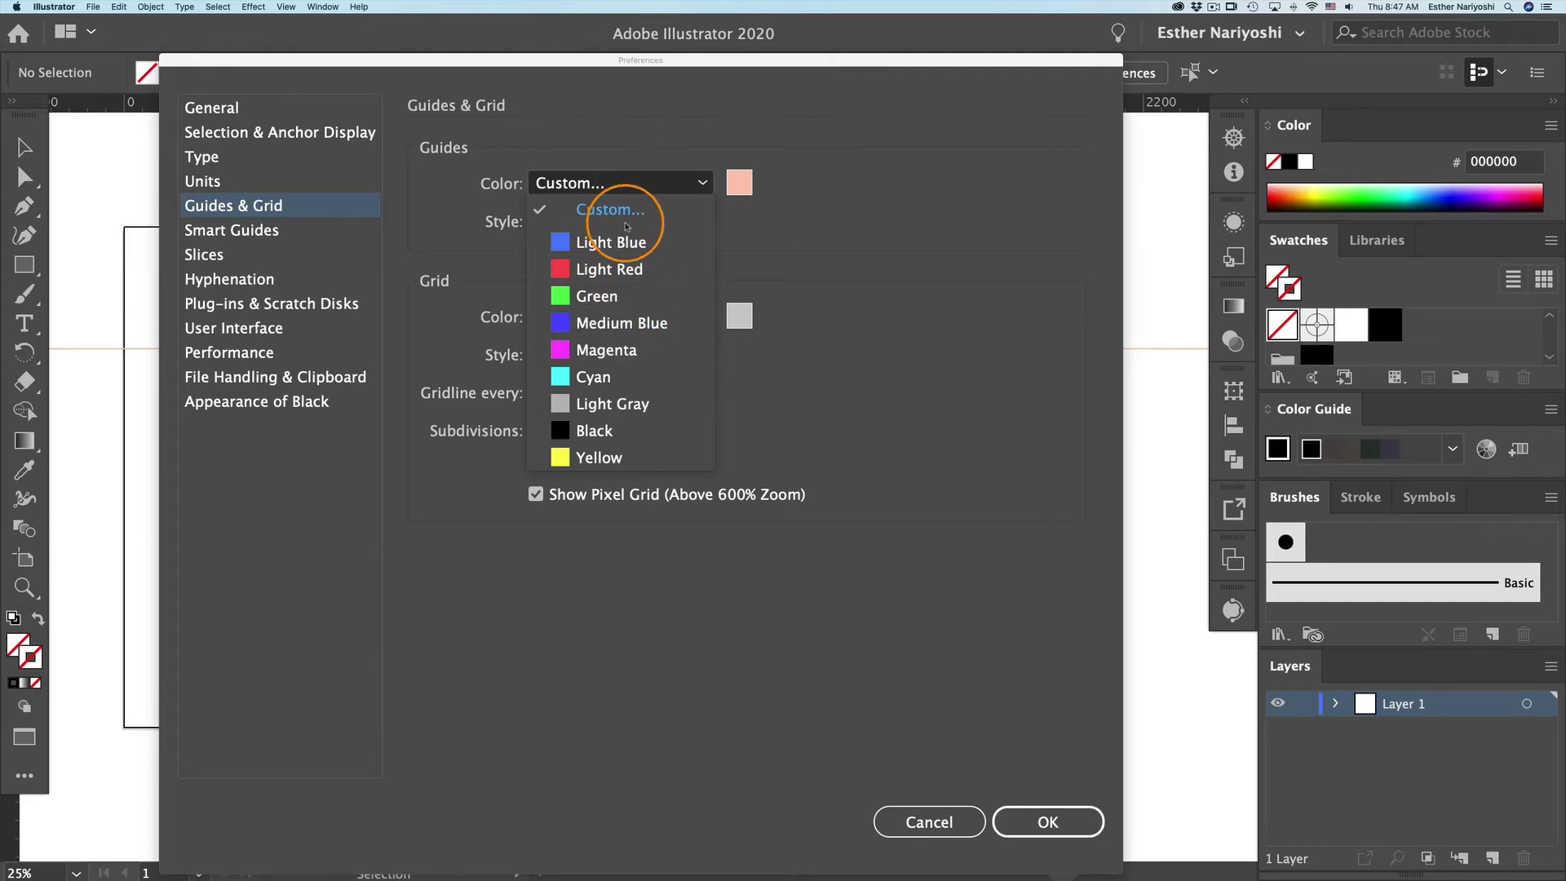
click(741, 195)
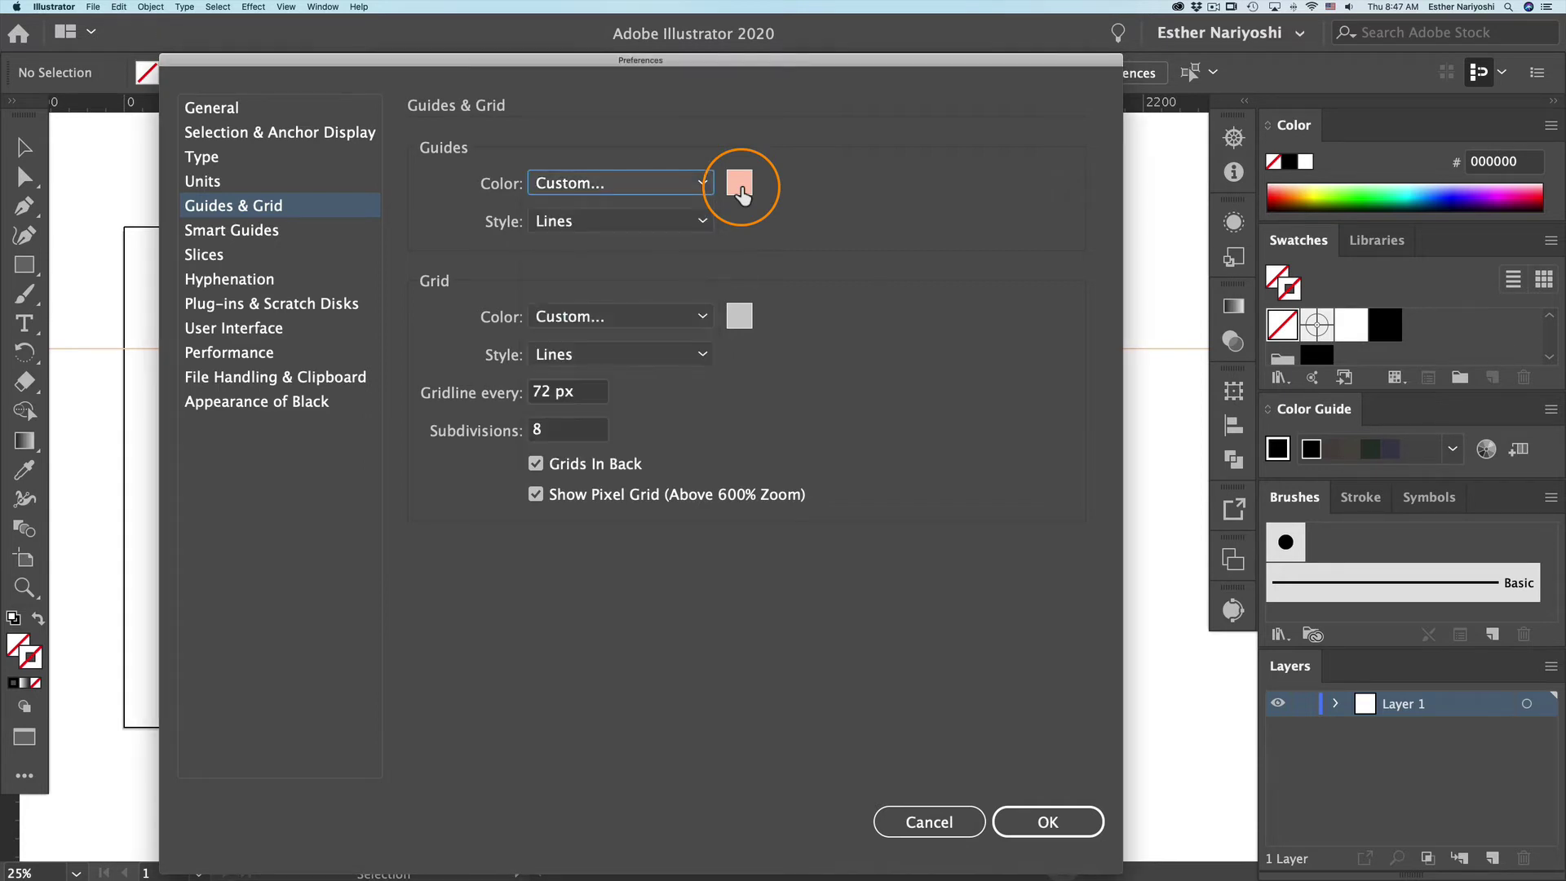
Open the color picker for the custom guide color and choose a paler pink on the color wheel.
click(740, 194)
drag(306, 119, 484, 311)
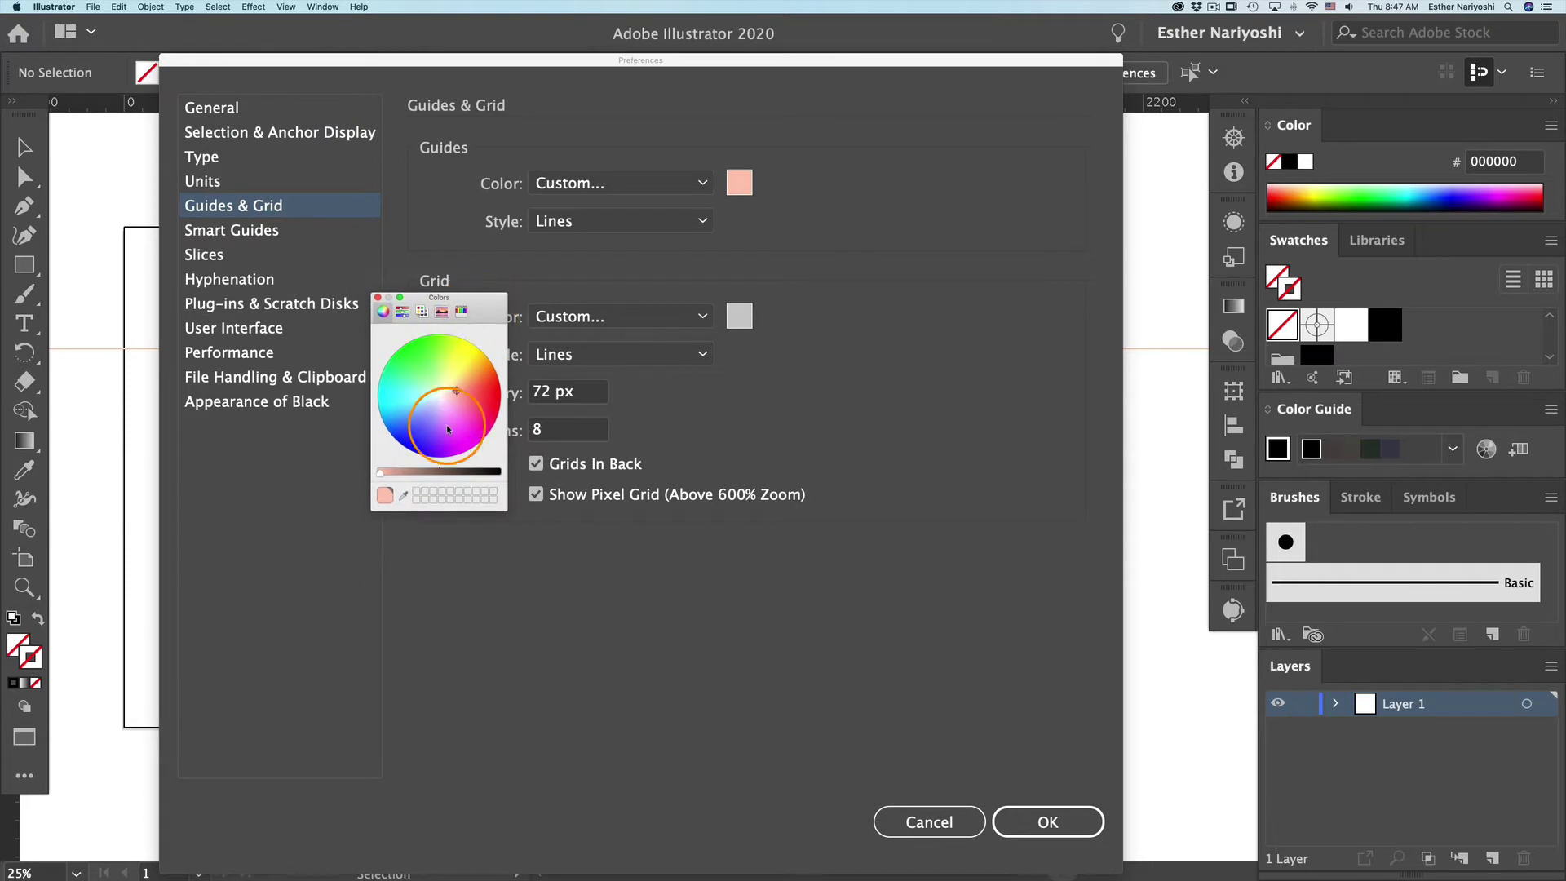
mouse_move(440, 398)
mouse_down()
mouse_move(451, 387)
mouse_move(439, 416)
mouse_move(438, 393)
mouse_up()
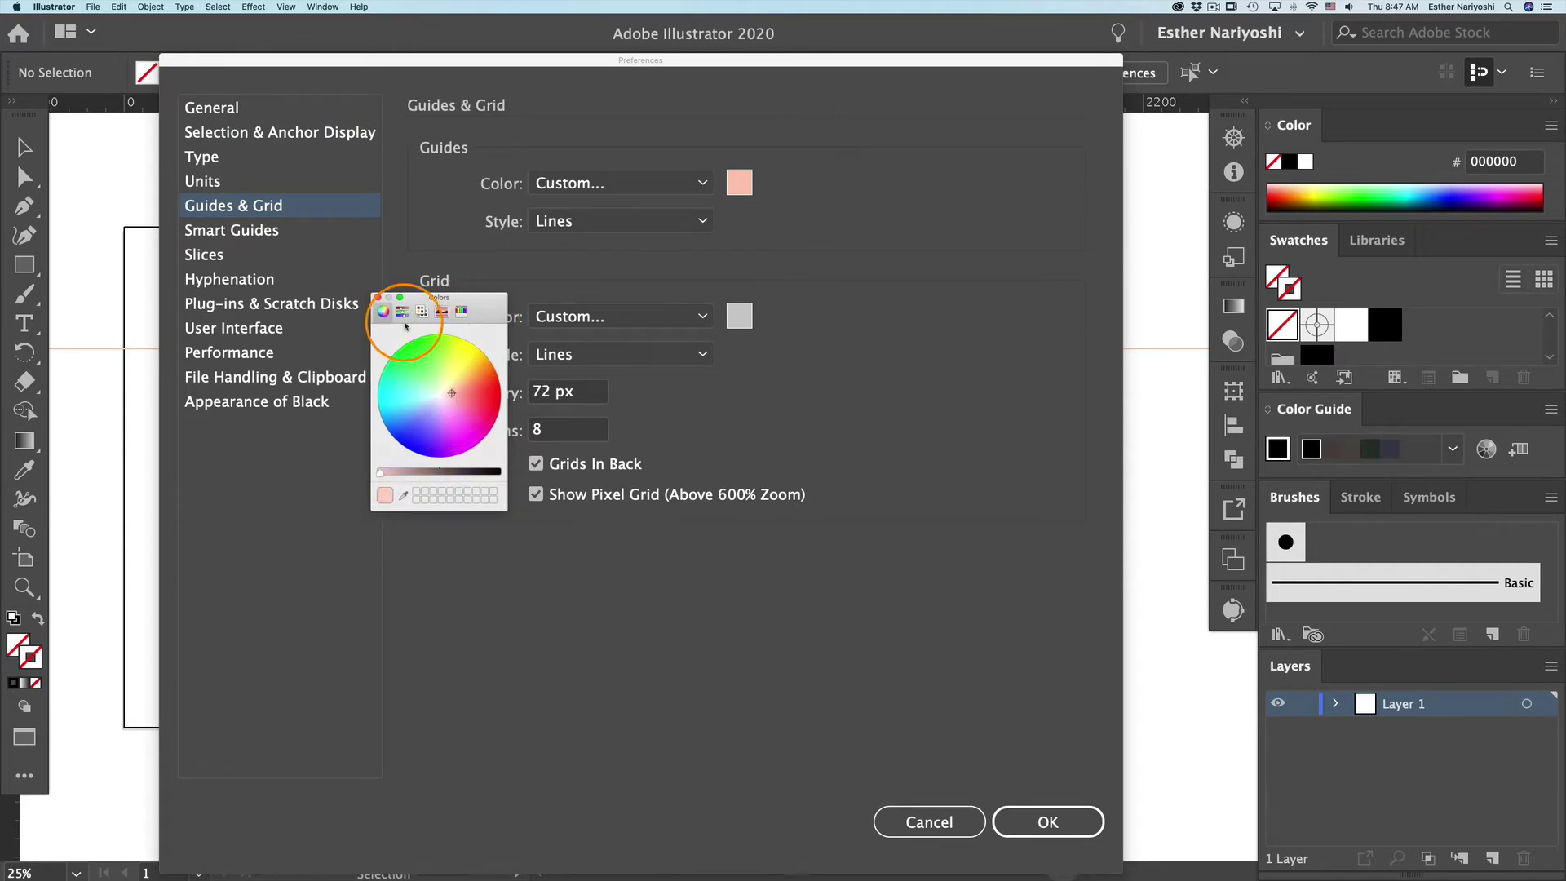
View the custom guide color as HSB sliders in the color picker.
click(403, 312)
click(425, 339)
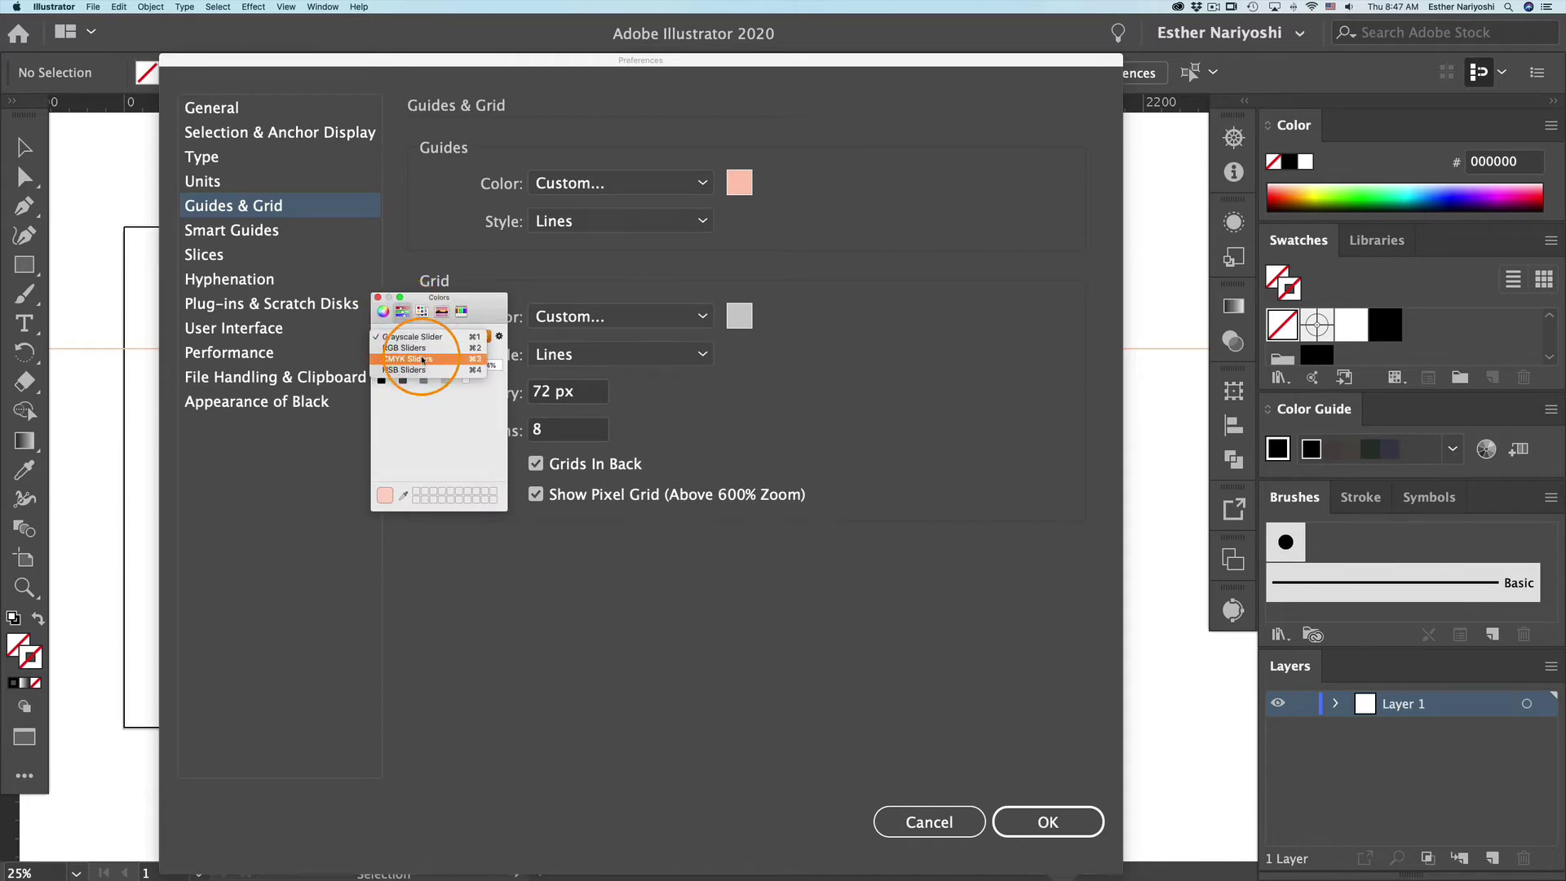
click(406, 370)
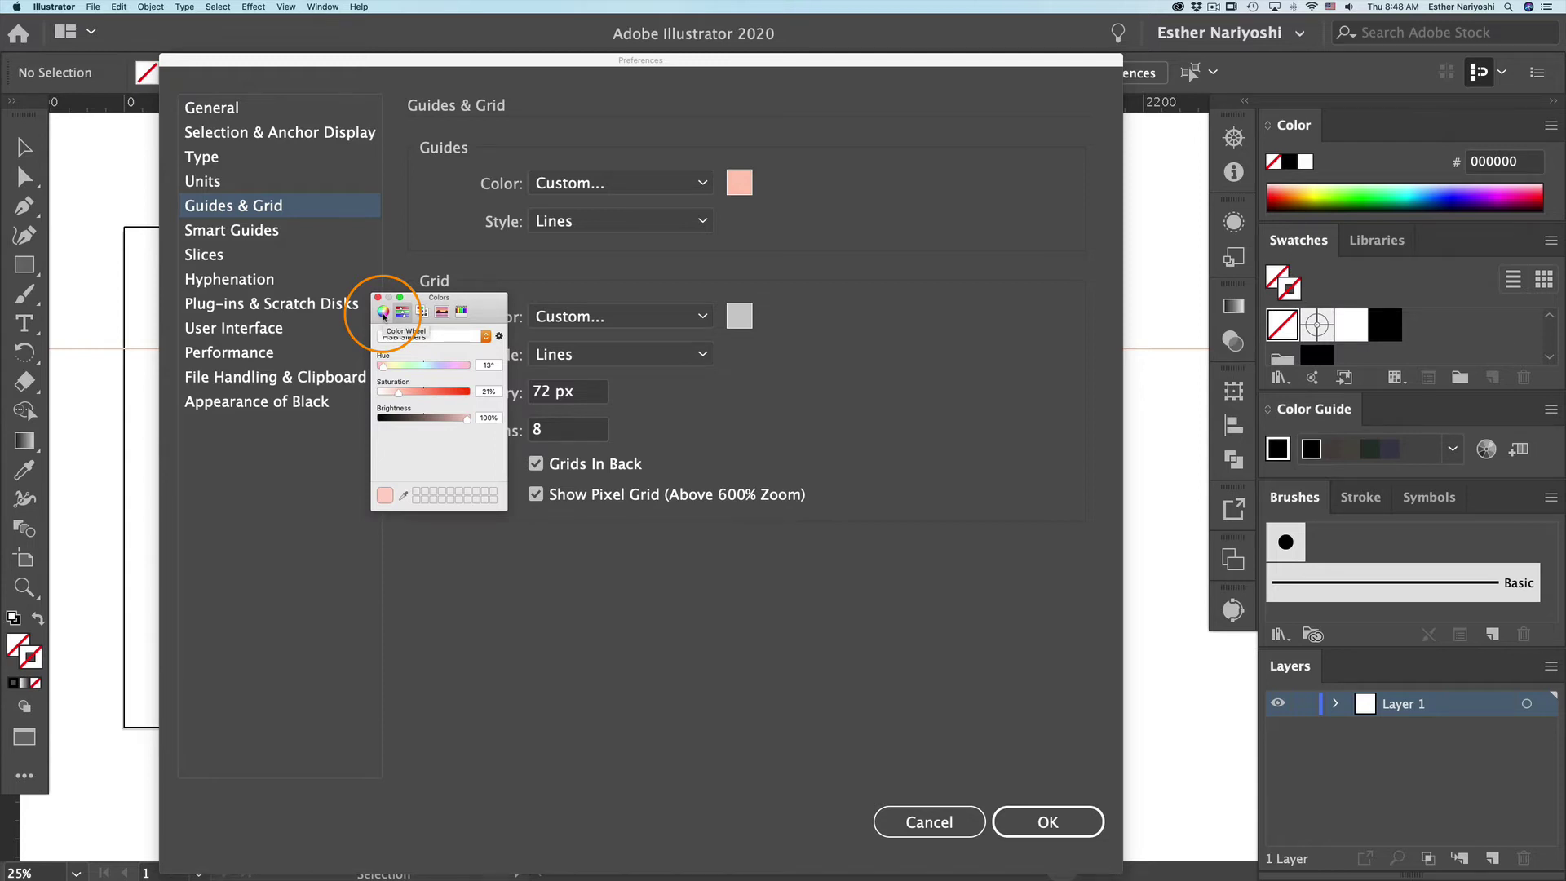
Choose orange on the color wheel as the custom guide color and close the color picker.
click(383, 313)
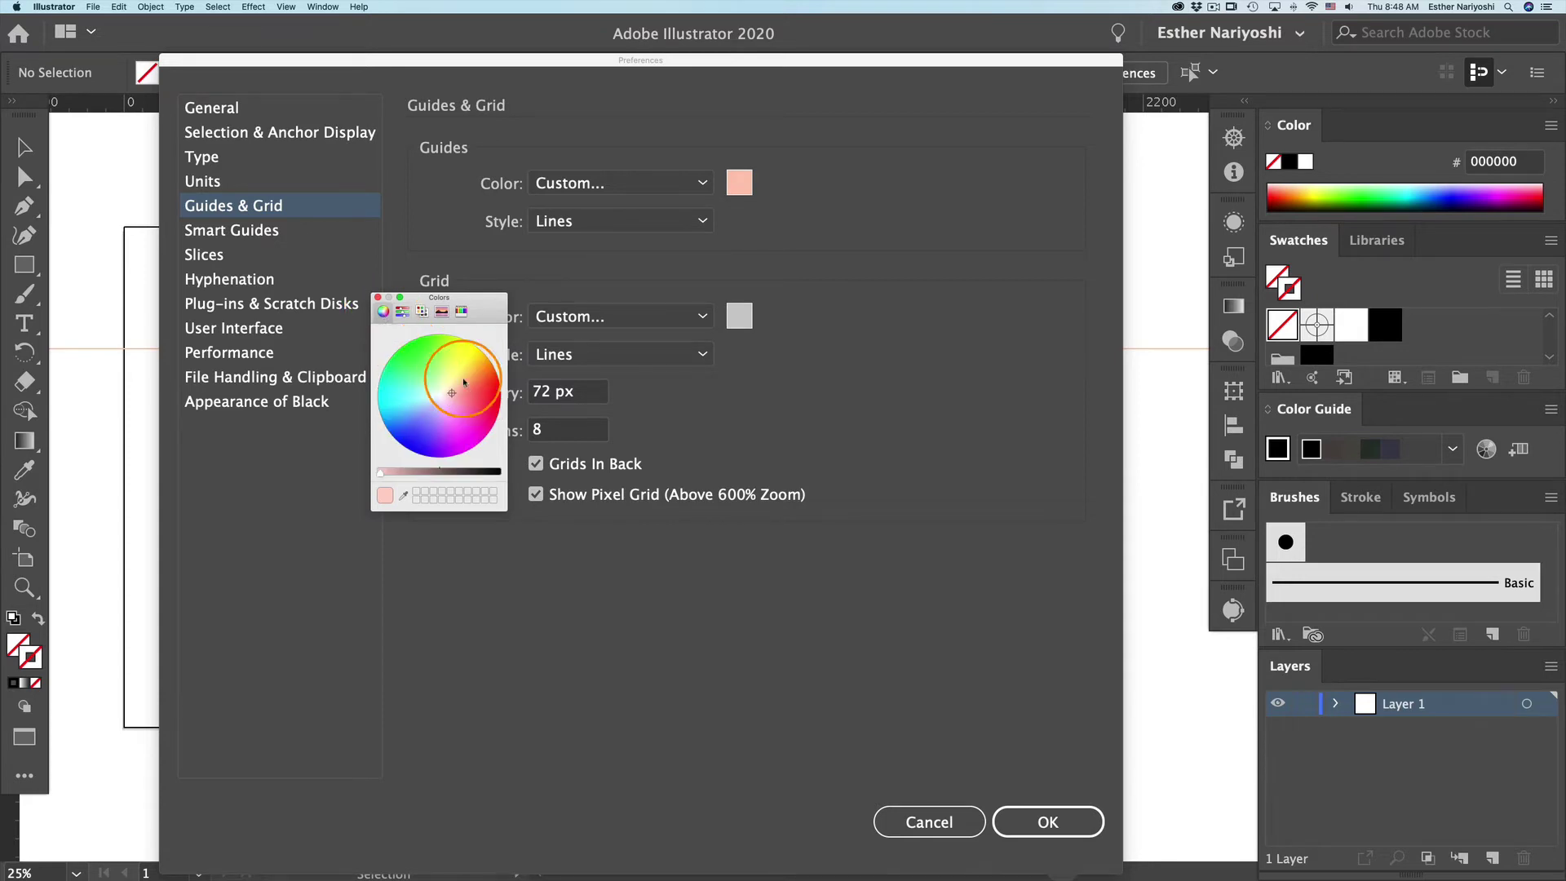
click(459, 395)
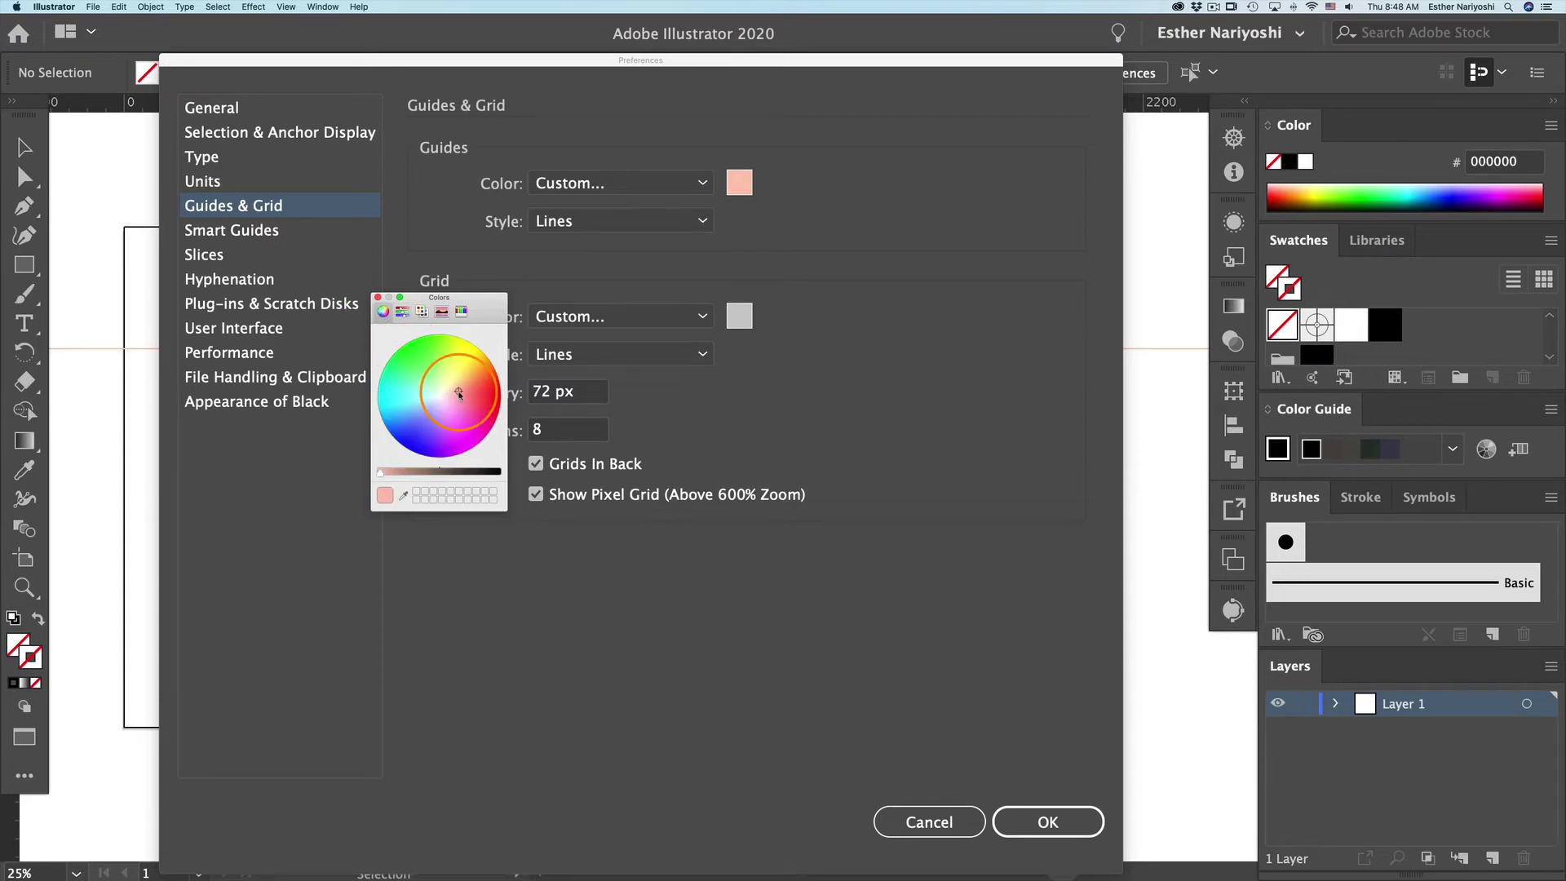
mouse_move(459, 394)
mouse_down()
mouse_move(460, 424)
mouse_move(458, 372)
mouse_move(471, 381)
mouse_up()
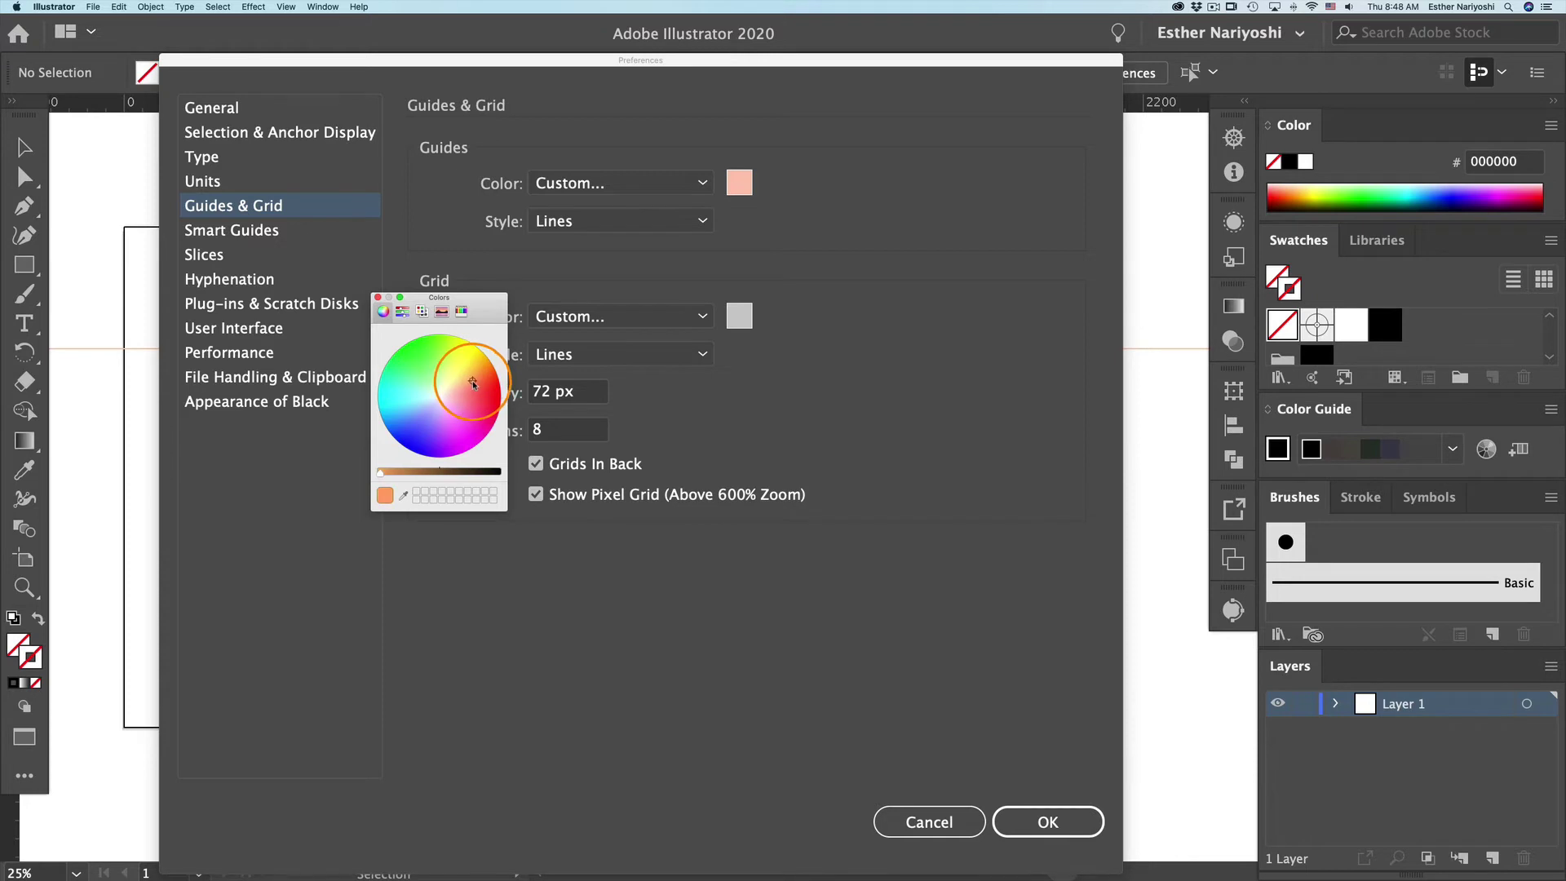
click(378, 297)
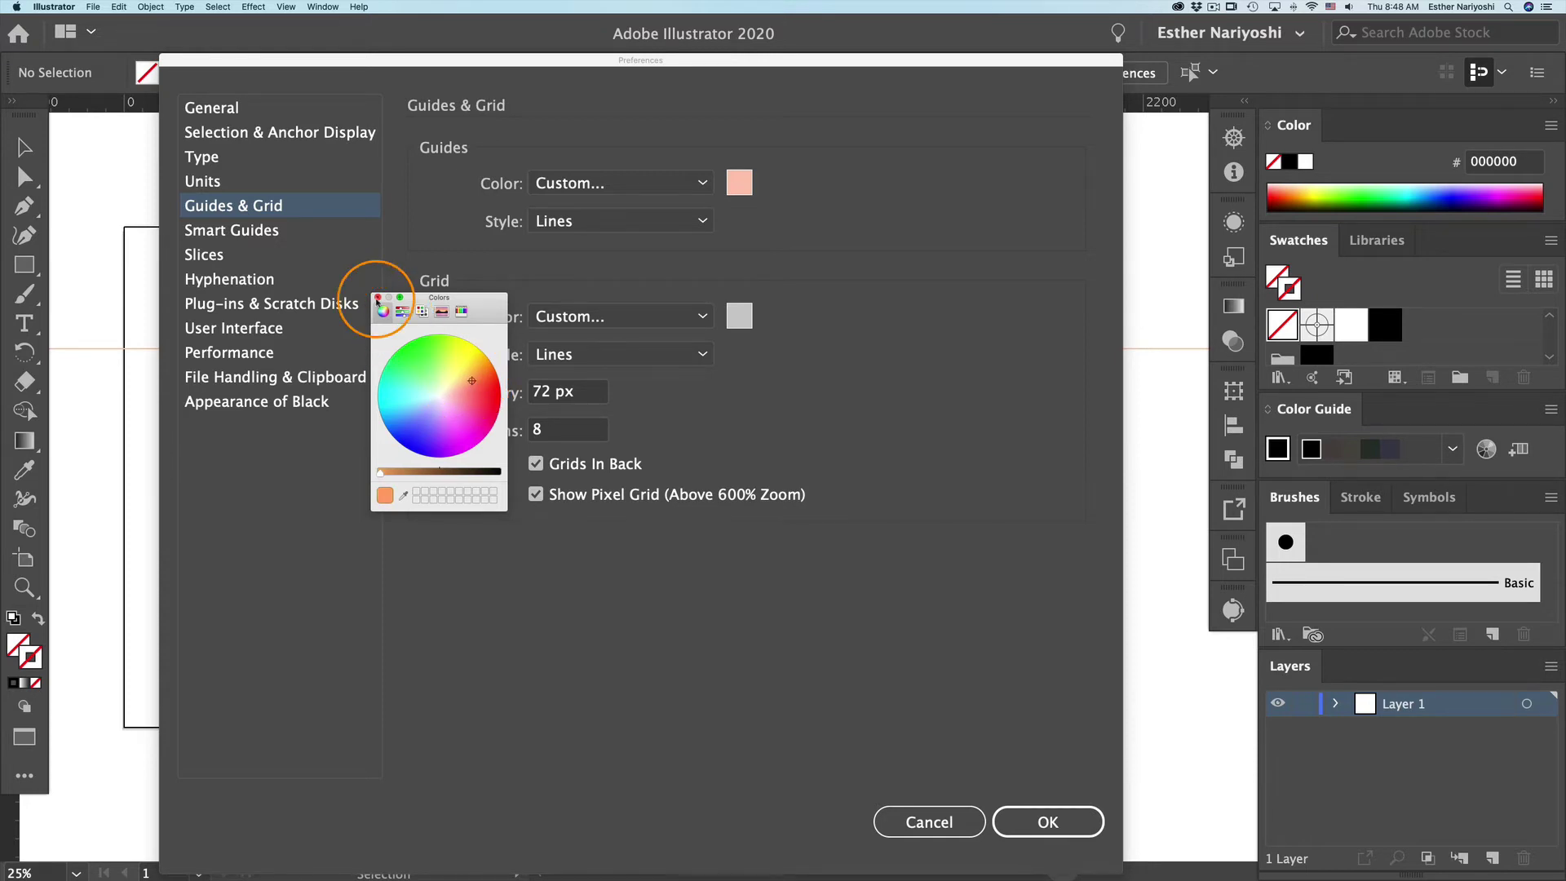
click(378, 297)
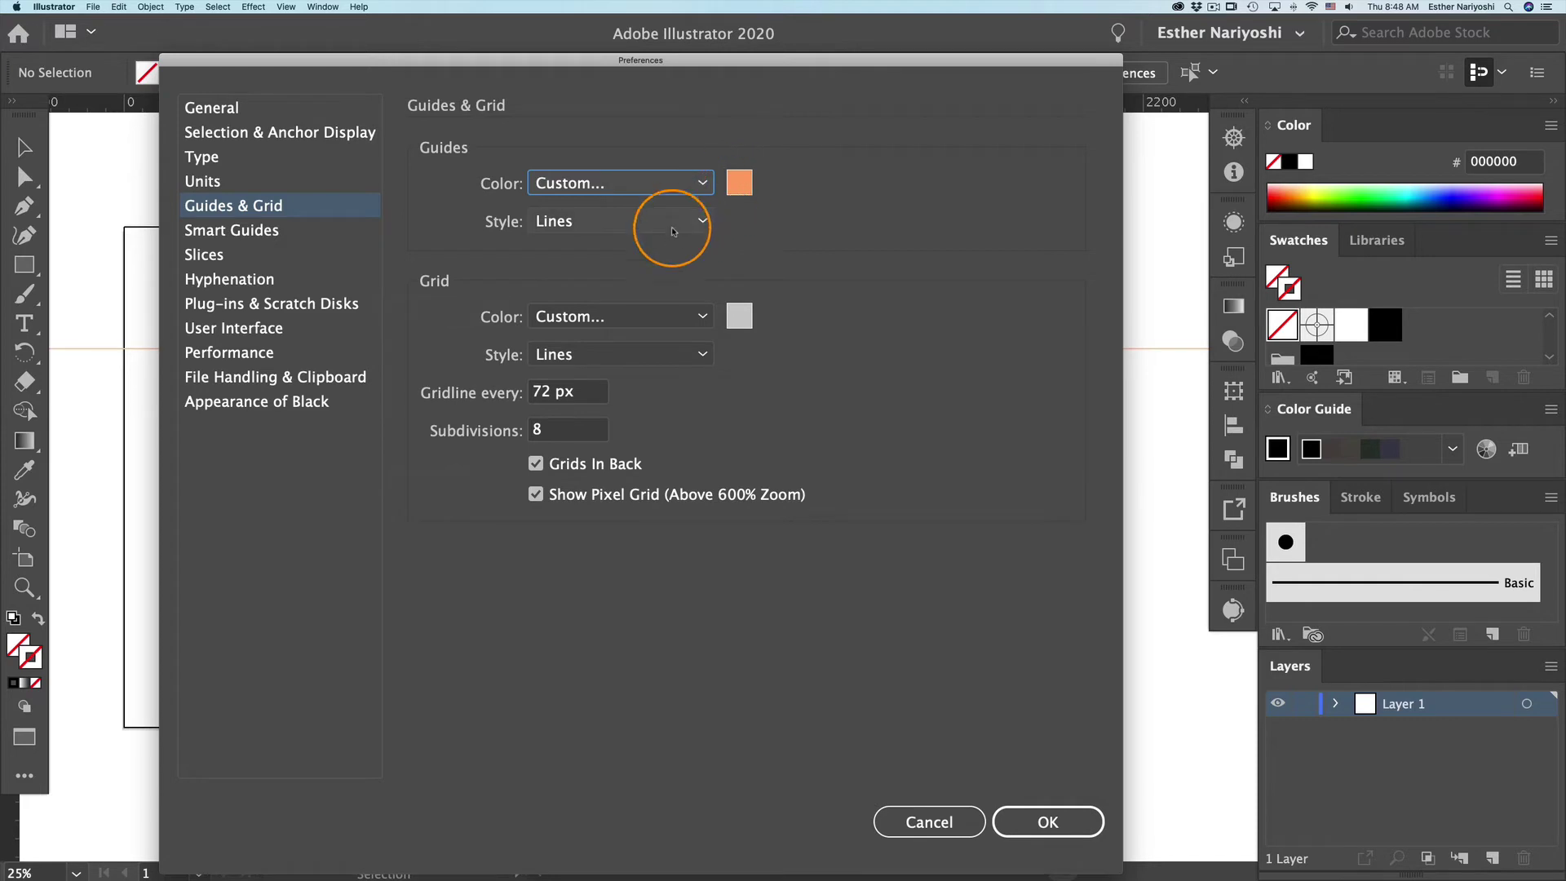
Choose Lines as the guide style.
click(642, 225)
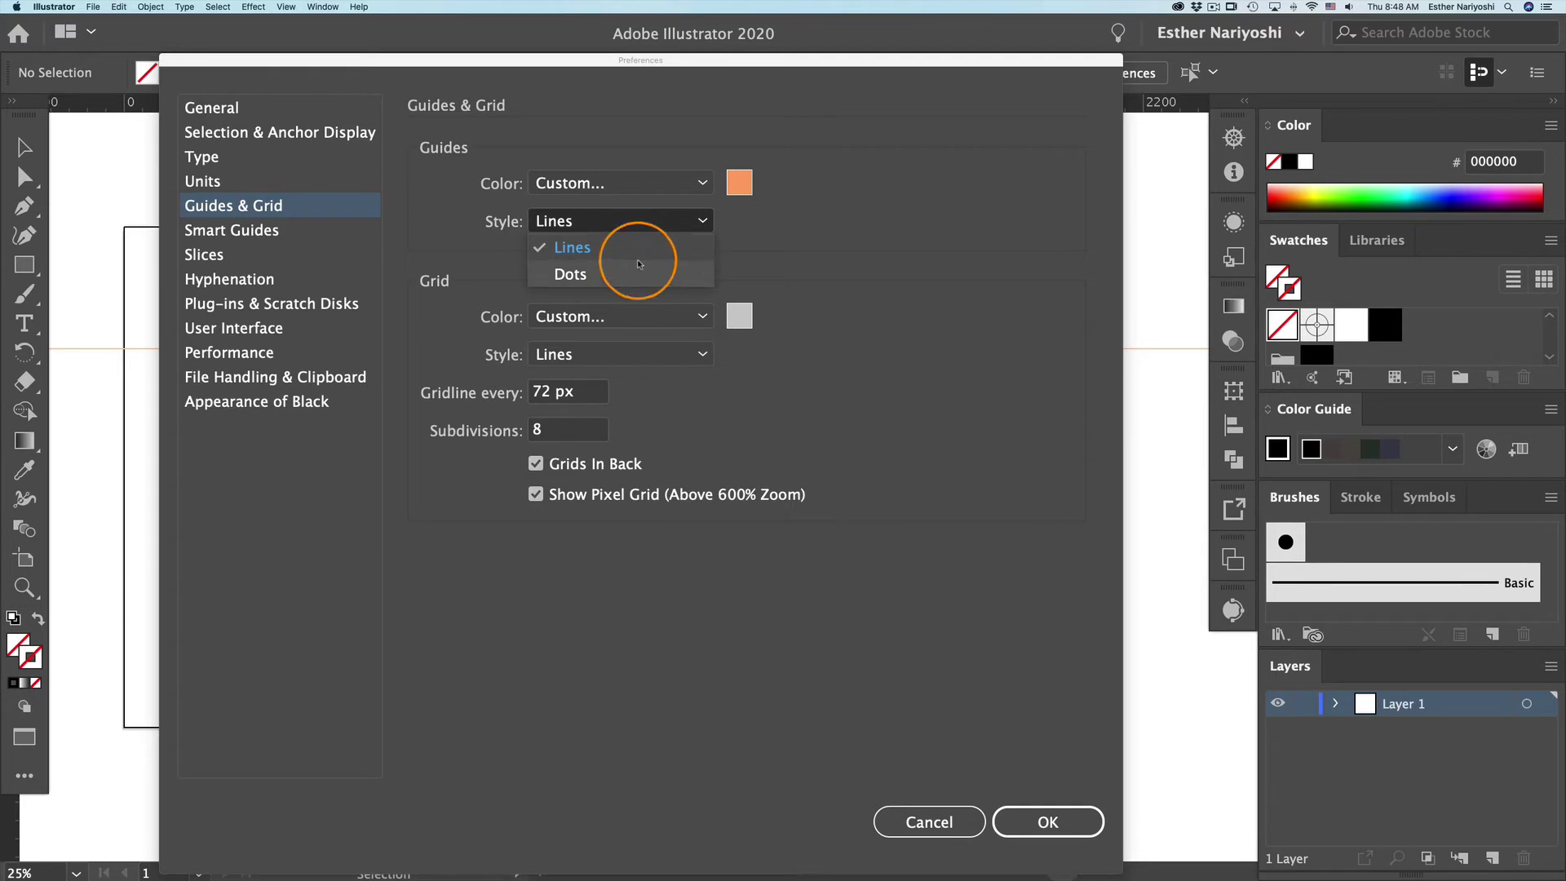
click(659, 251)
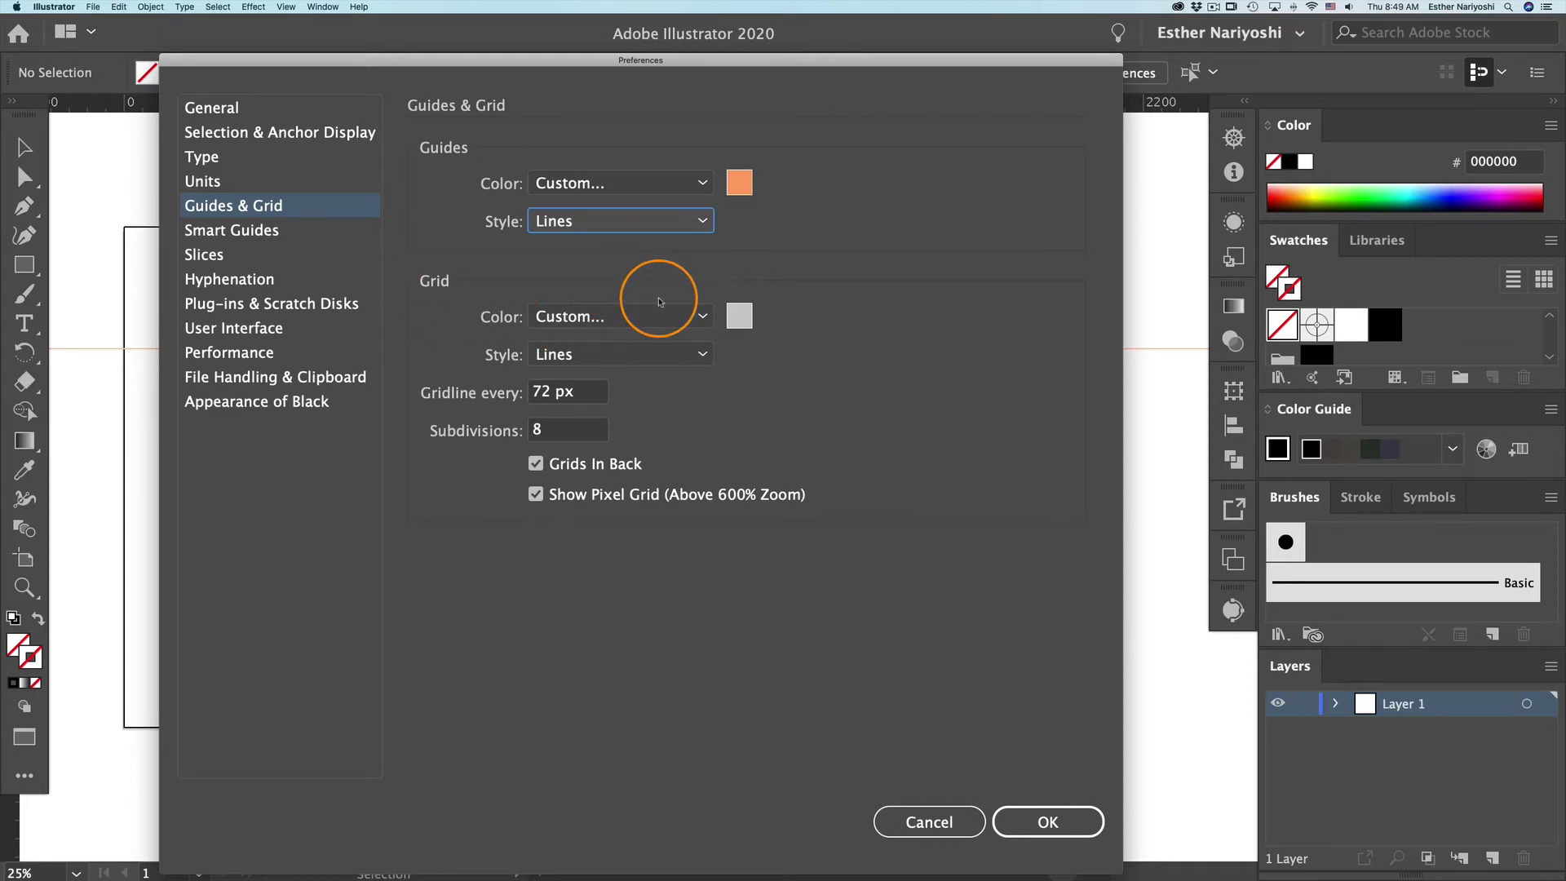
Apply the guide preferences, move the horizontal guide slightly down the artboard and deselect it.
click(1076, 827)
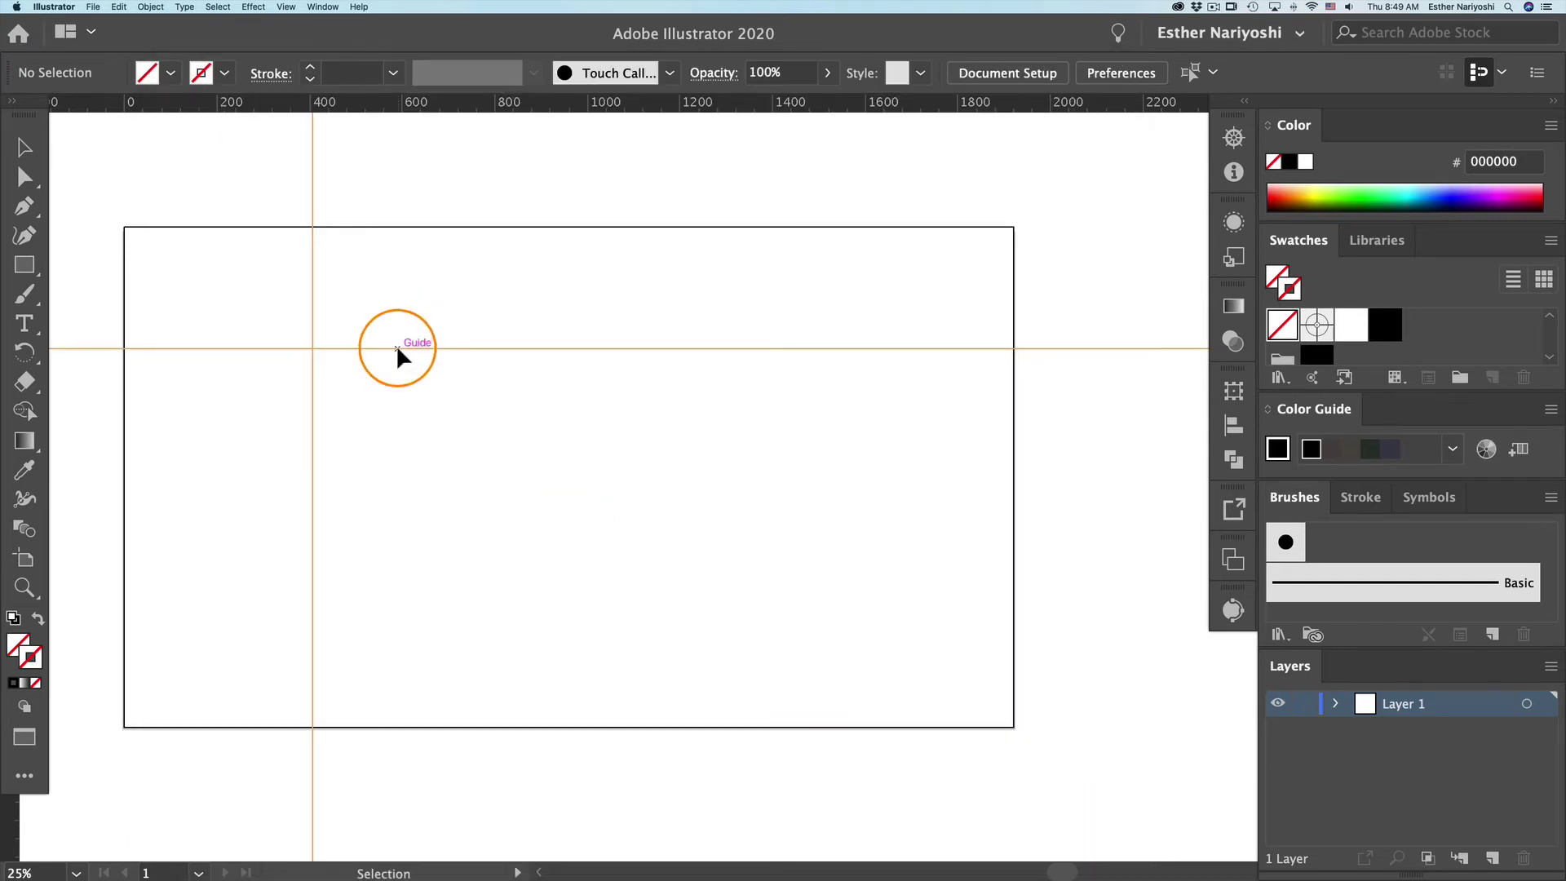
drag(397, 348, 396, 379)
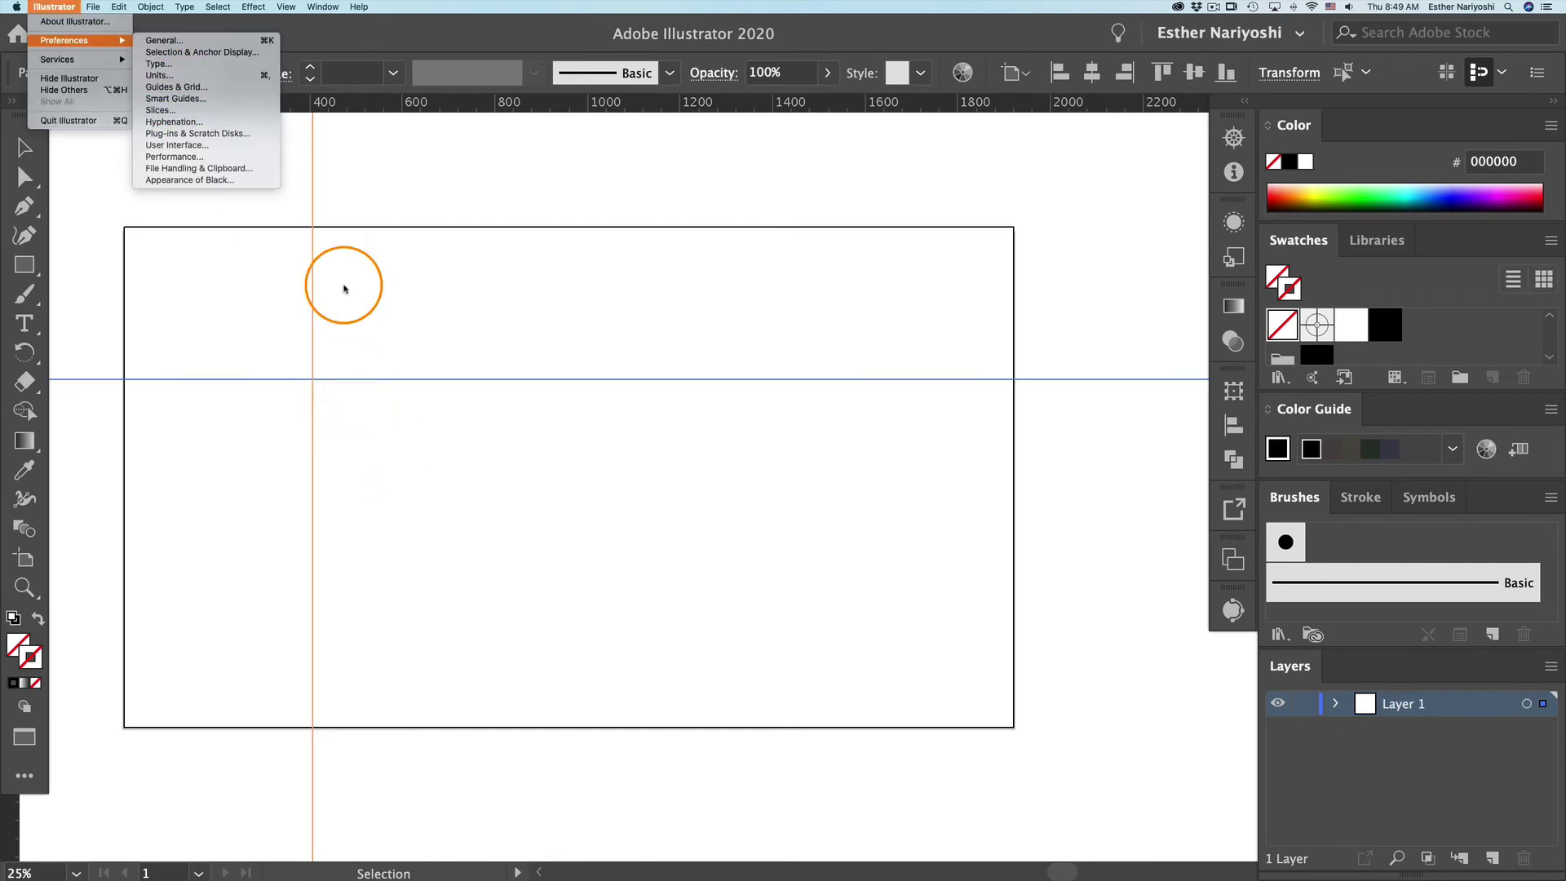
click(332, 303)
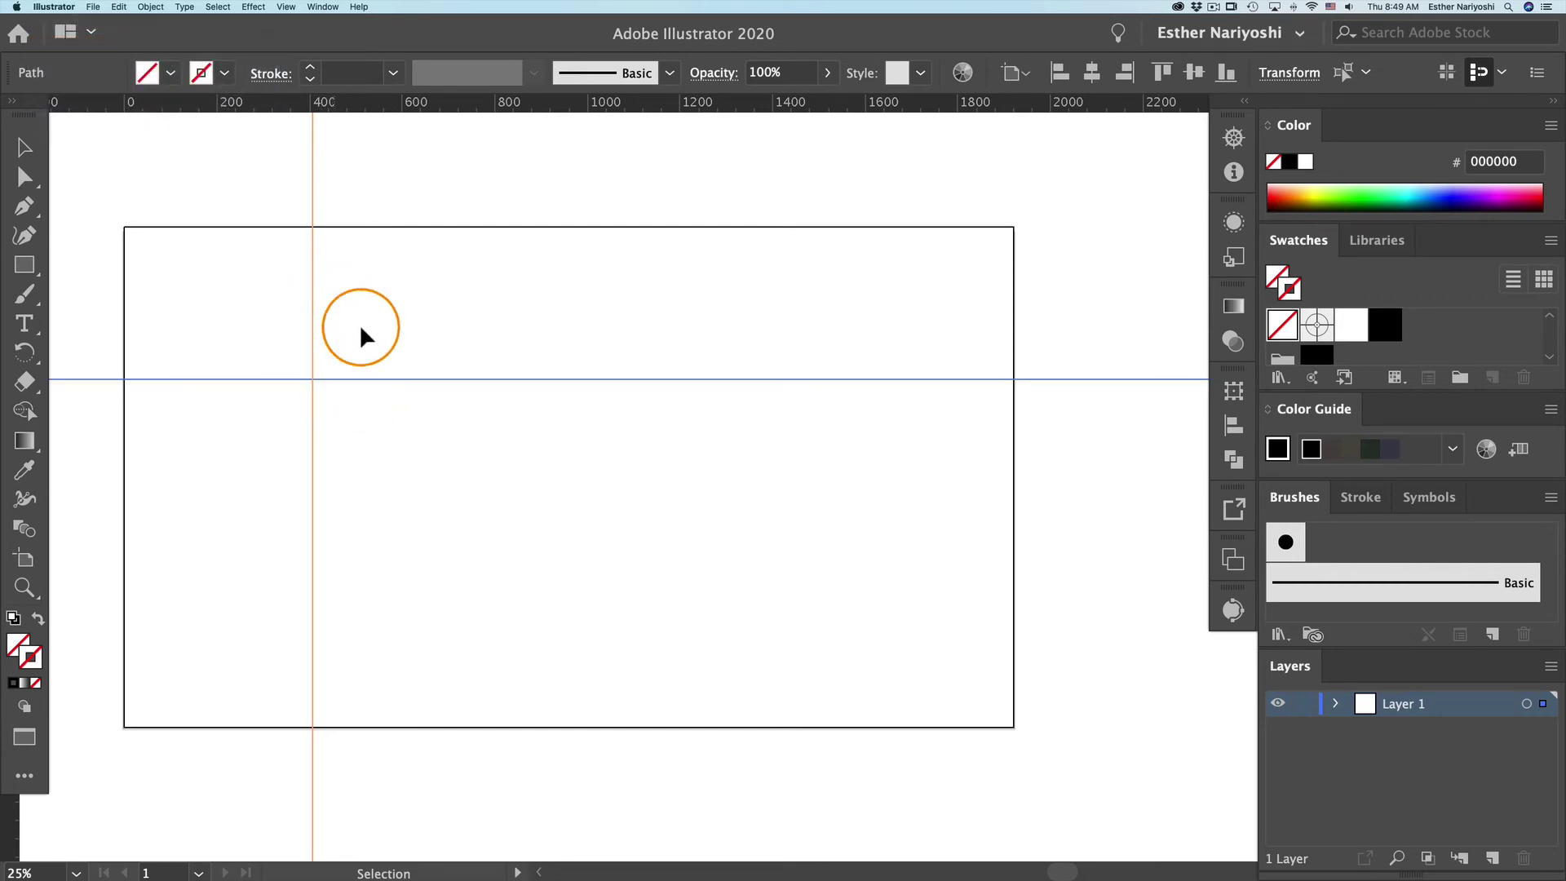
click(383, 352)
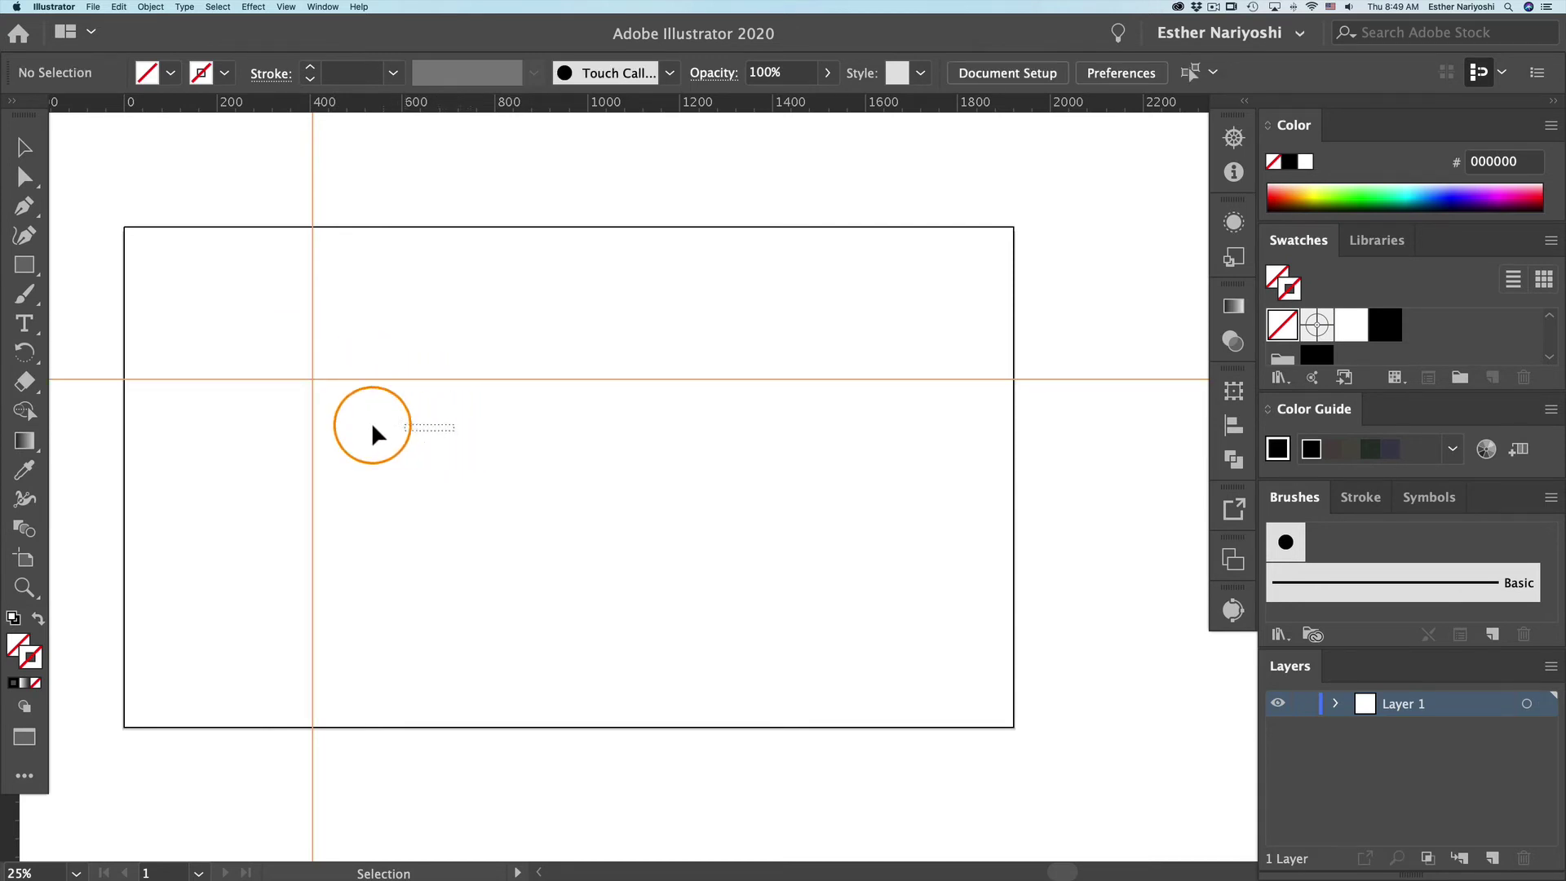
Select both the horizontal and vertical guides and delete them.
drag(292, 365, 282, 335)
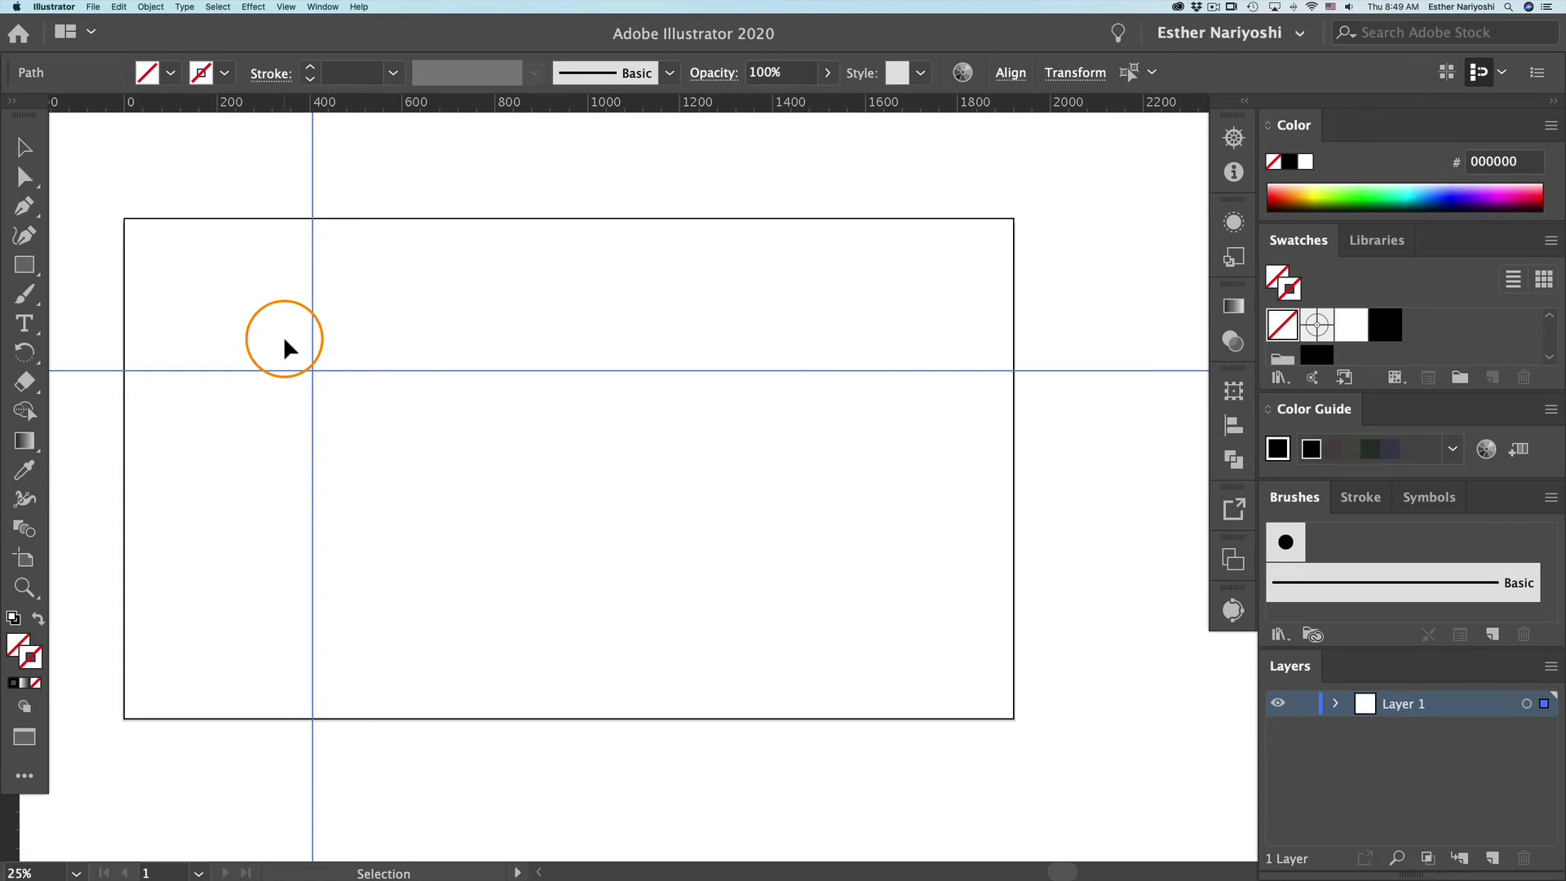
key(Delete)
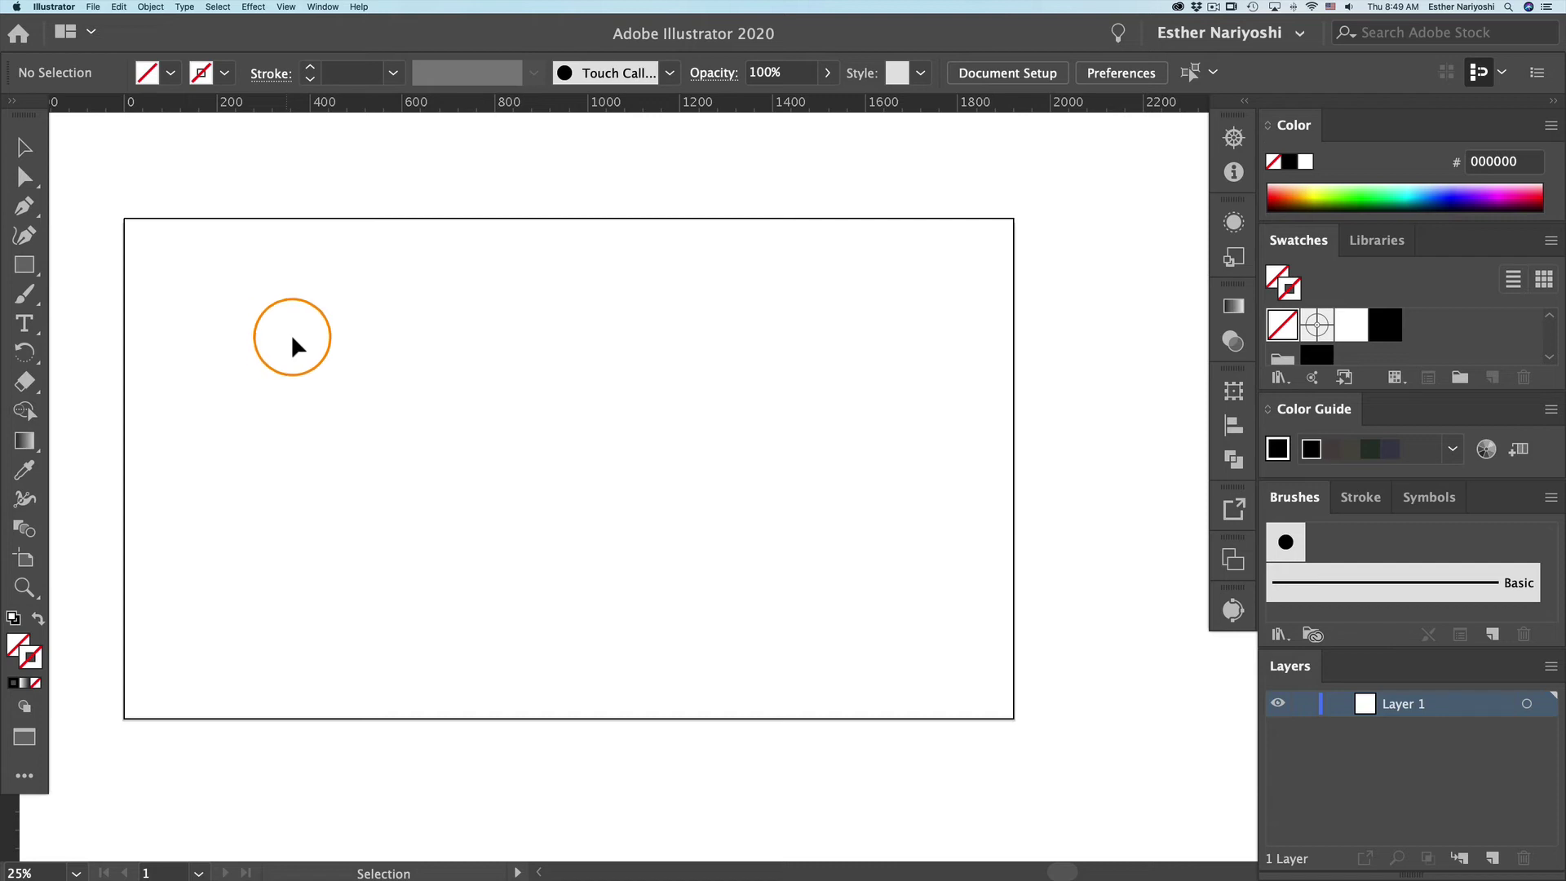
Draw a circle about 570 px across left of the artboard's center and give it a black stroke.
key(l)
drag(404, 344, 641, 607)
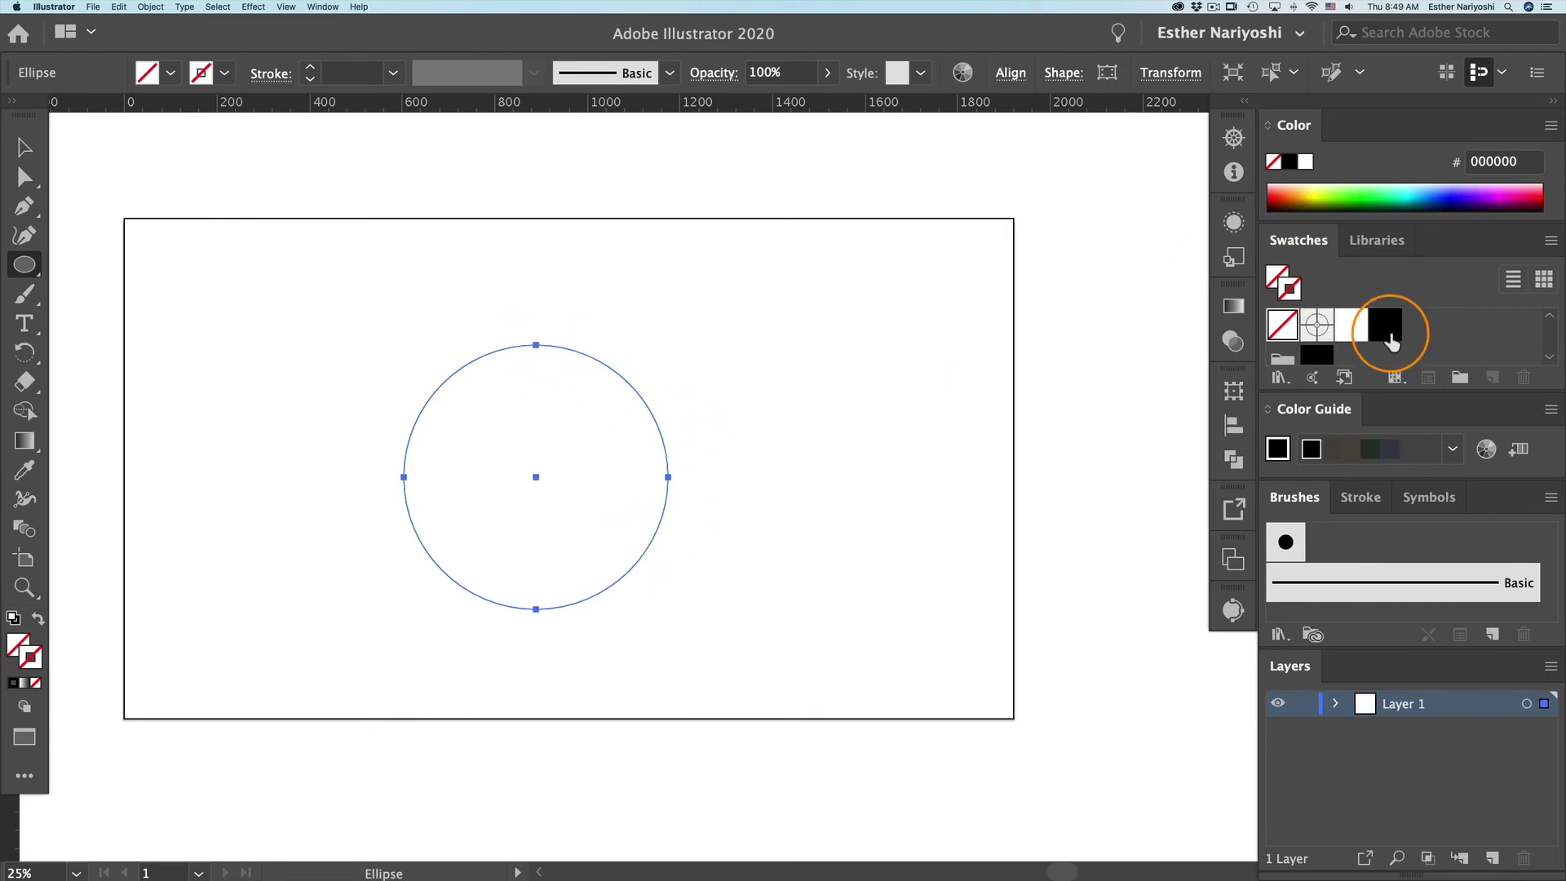
click(1391, 341)
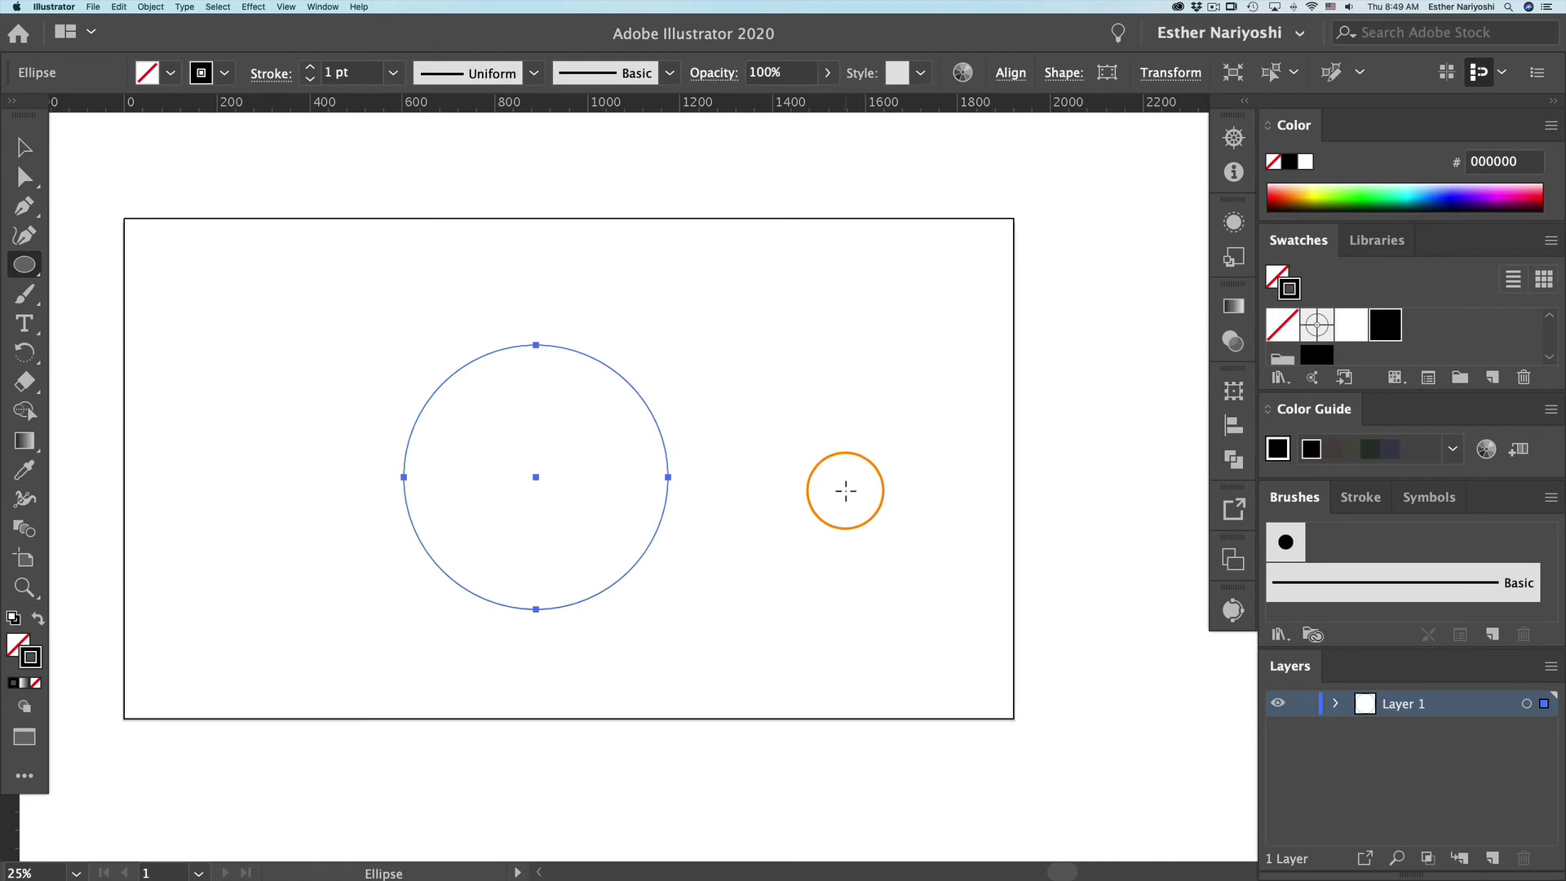
super+click(843, 487)
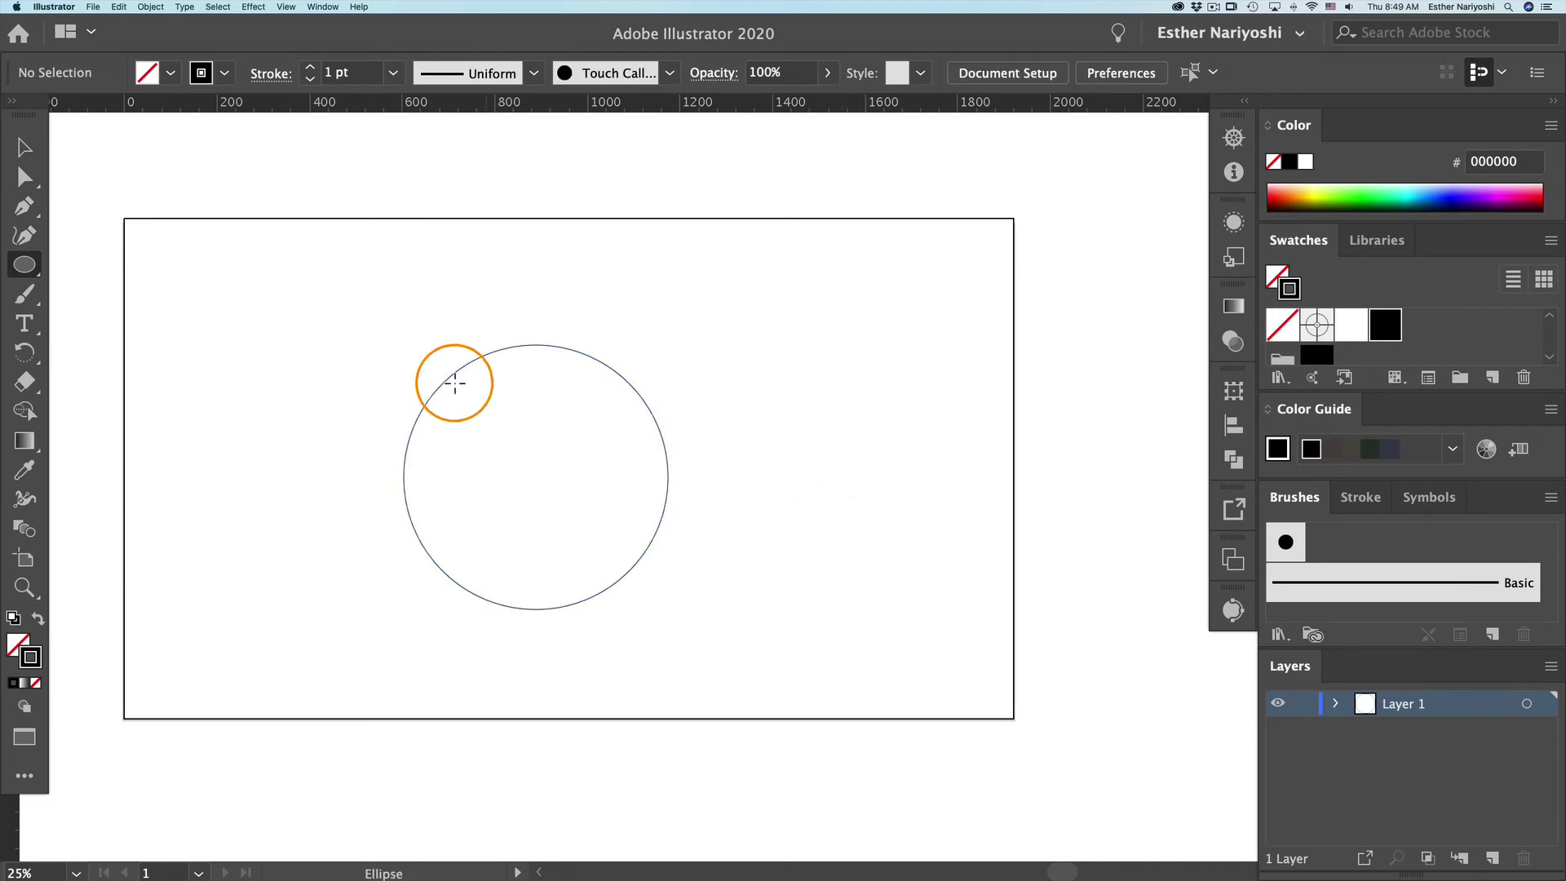
Select the circle, convert it into a guide and release it back to a regular path.
super+click(654, 423)
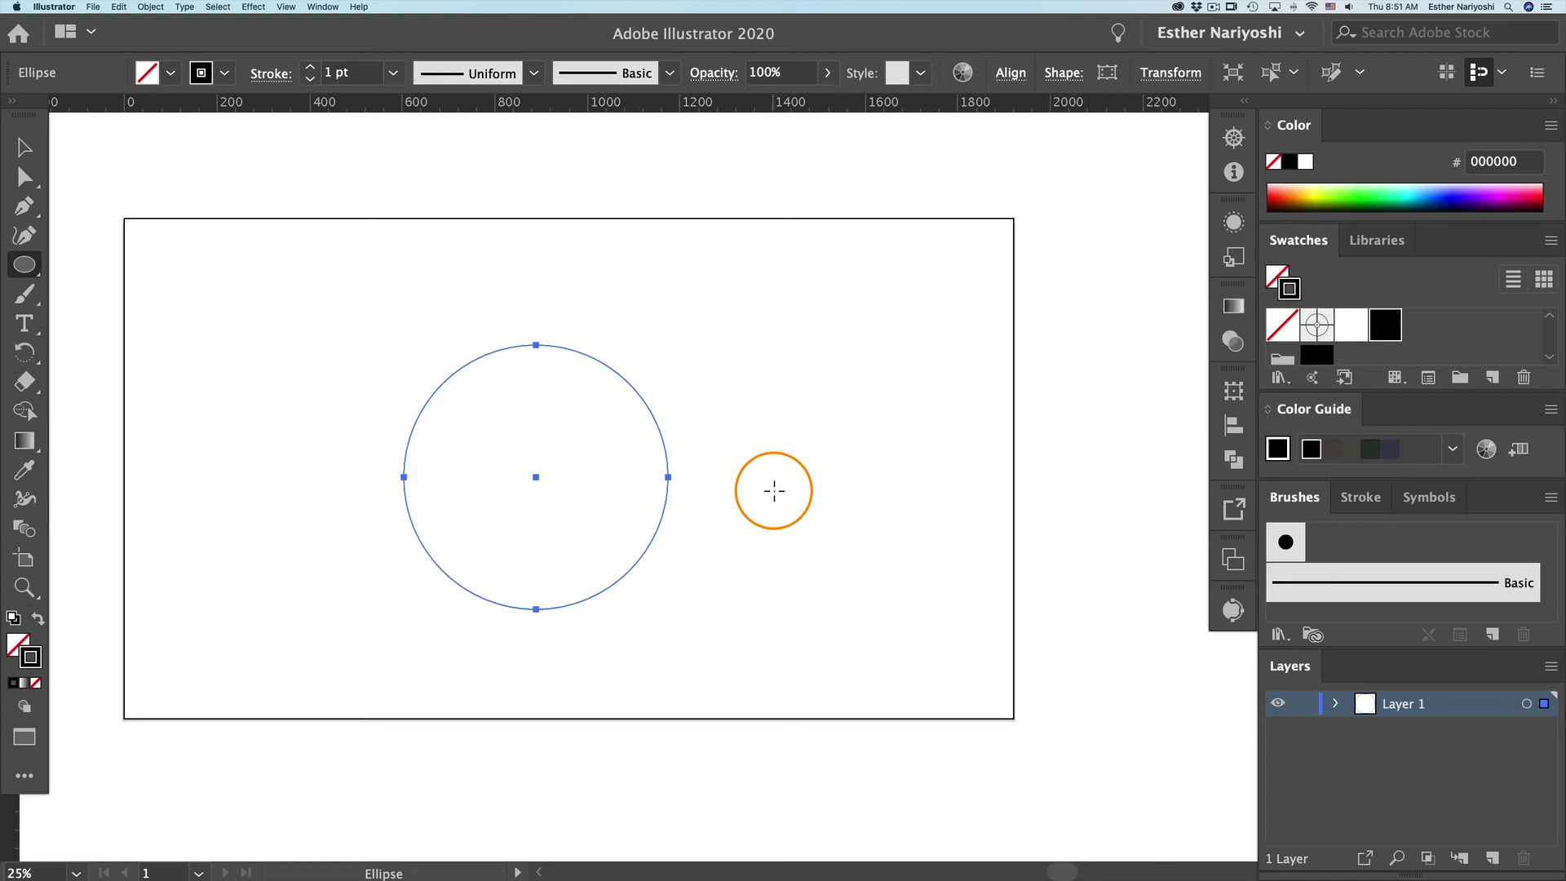
key(super)
key(v)
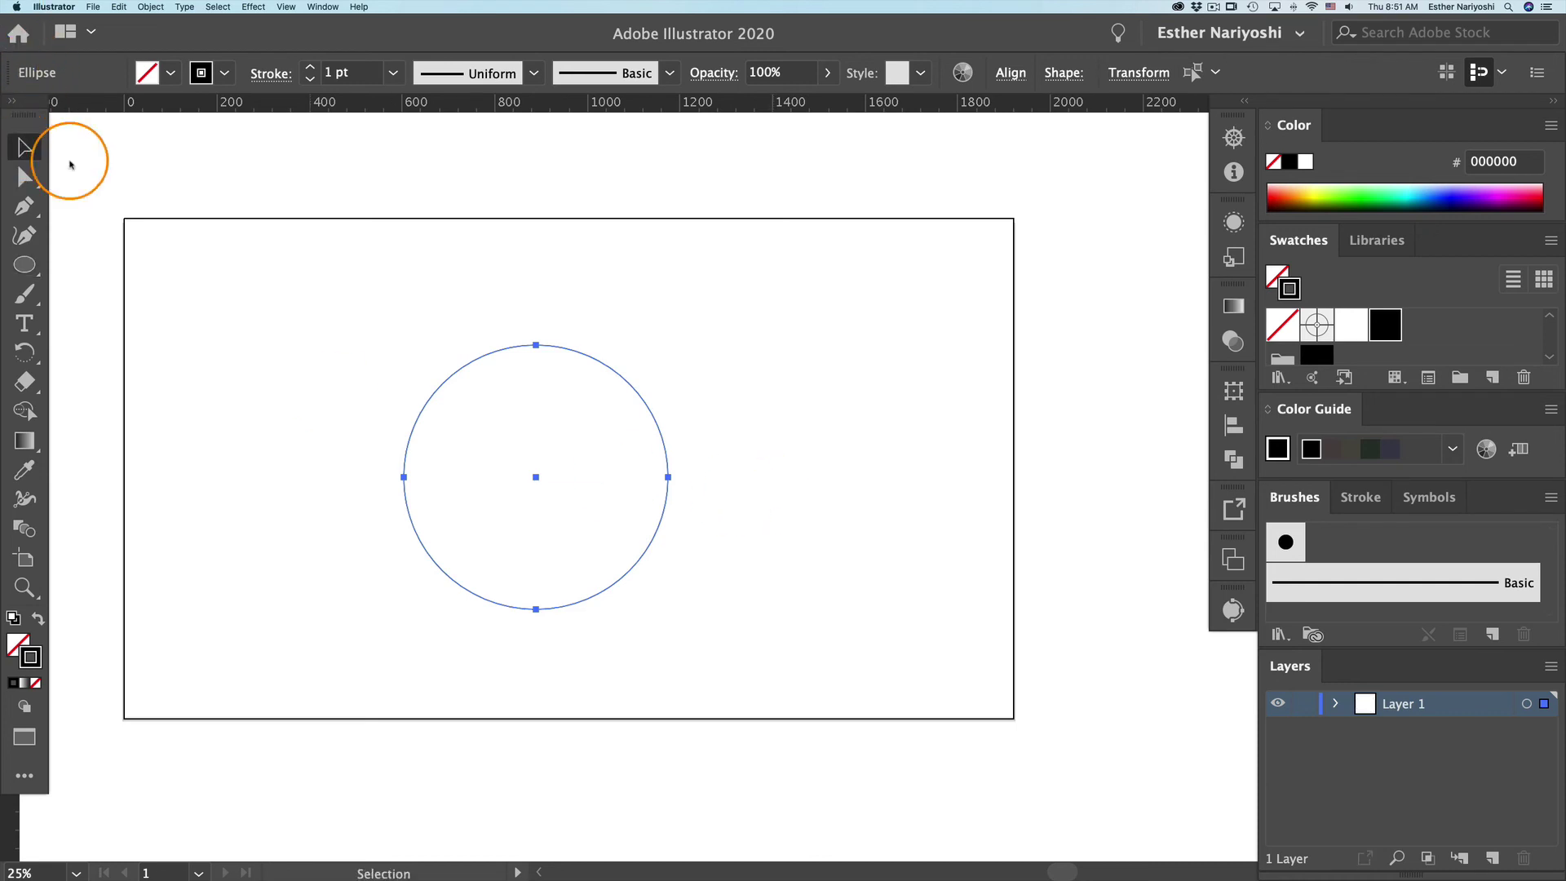
key(super+5)
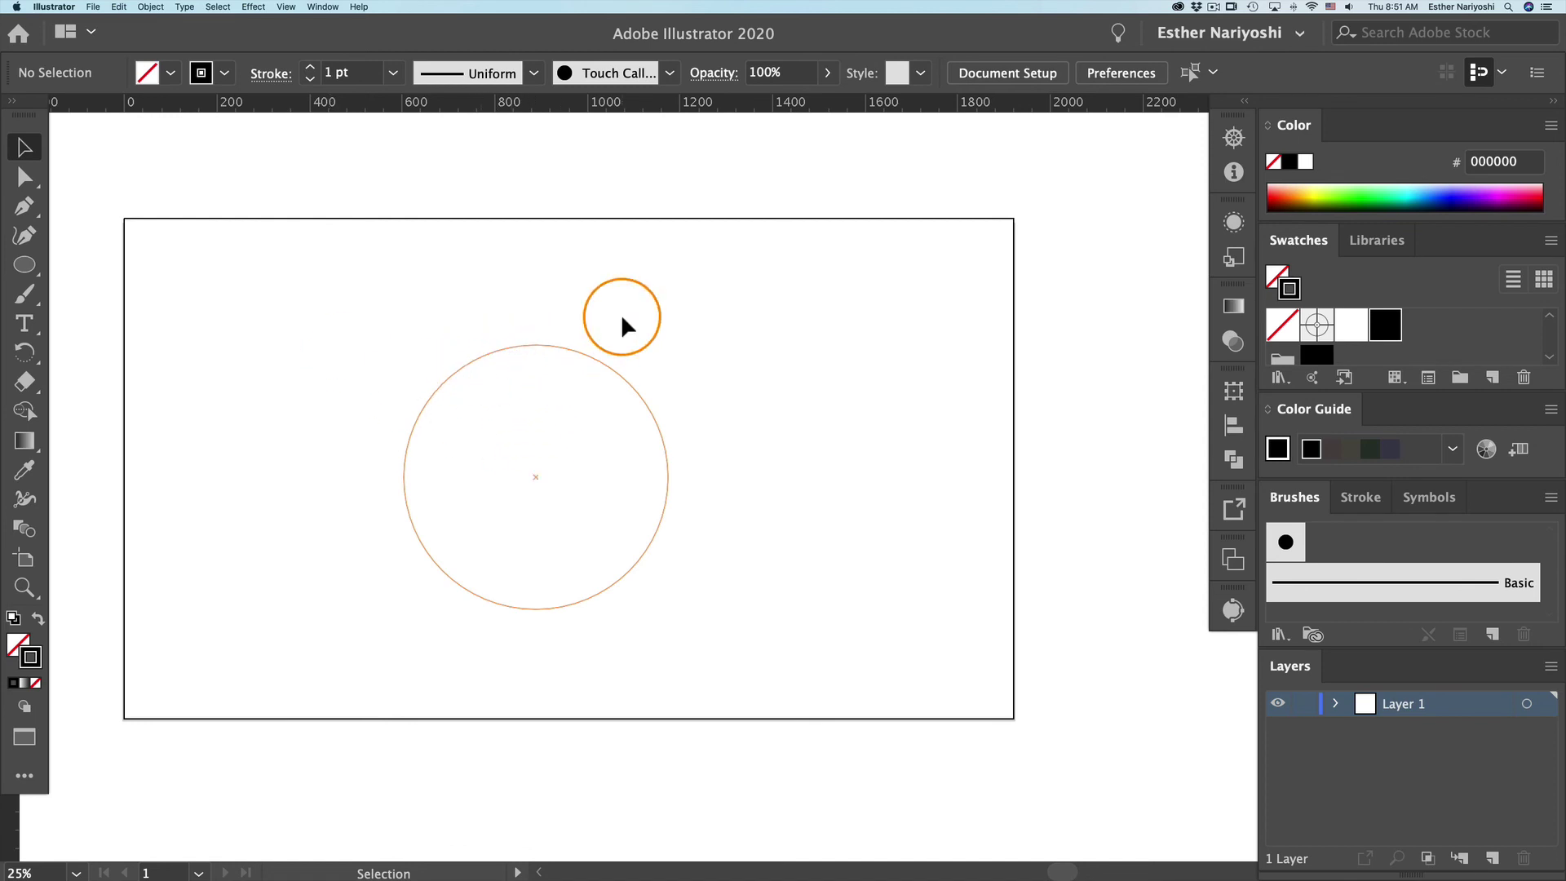
key(super+alt+5)
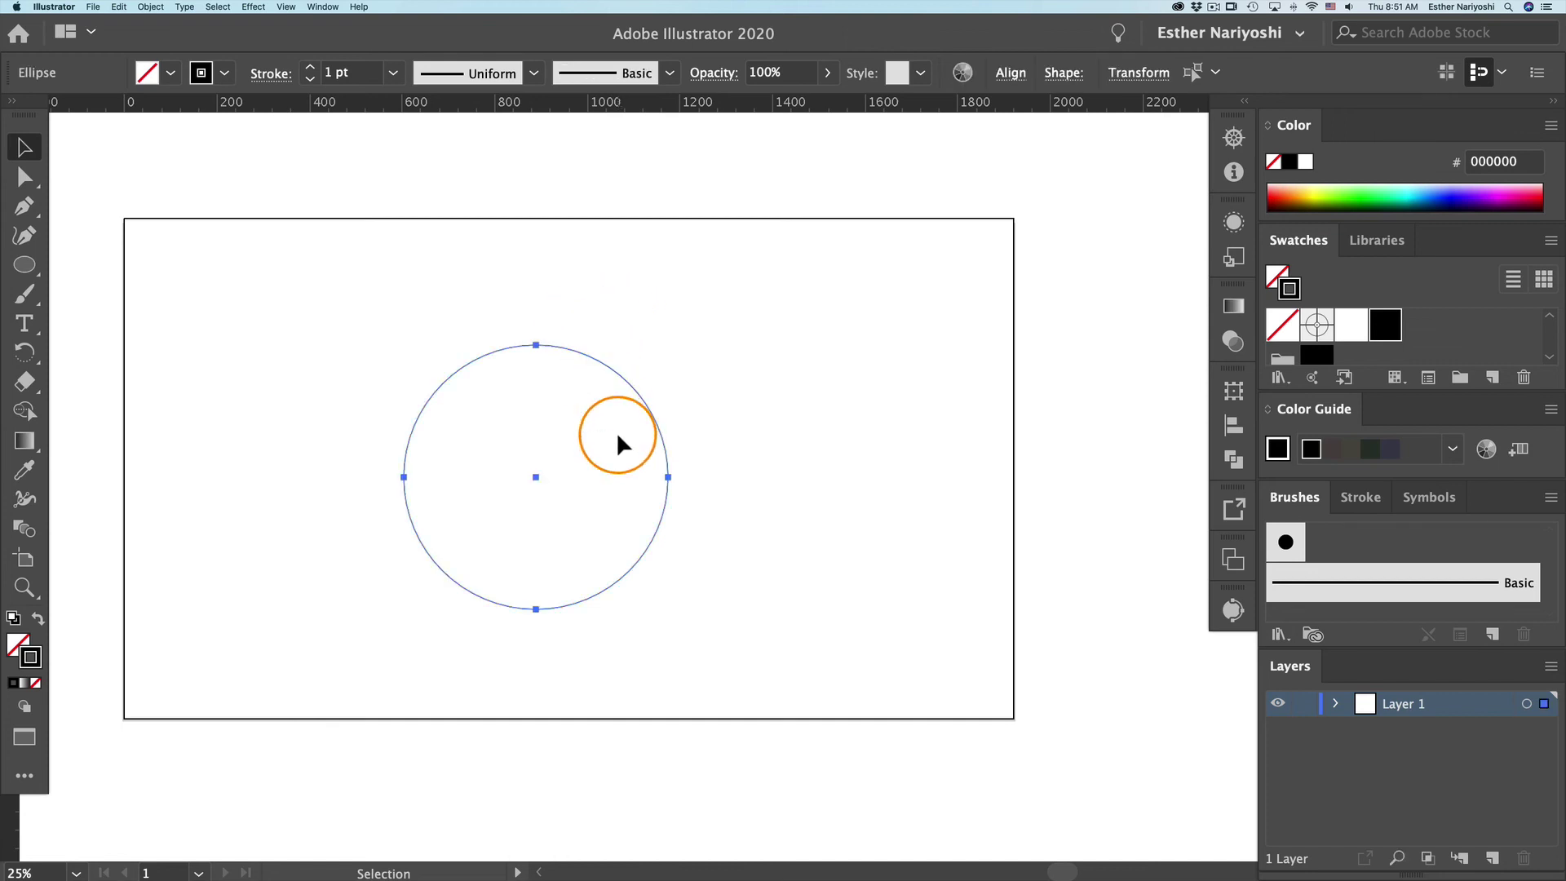
Make the circle a guide again and lock the guides.
key(super+5)
right_click(615, 370)
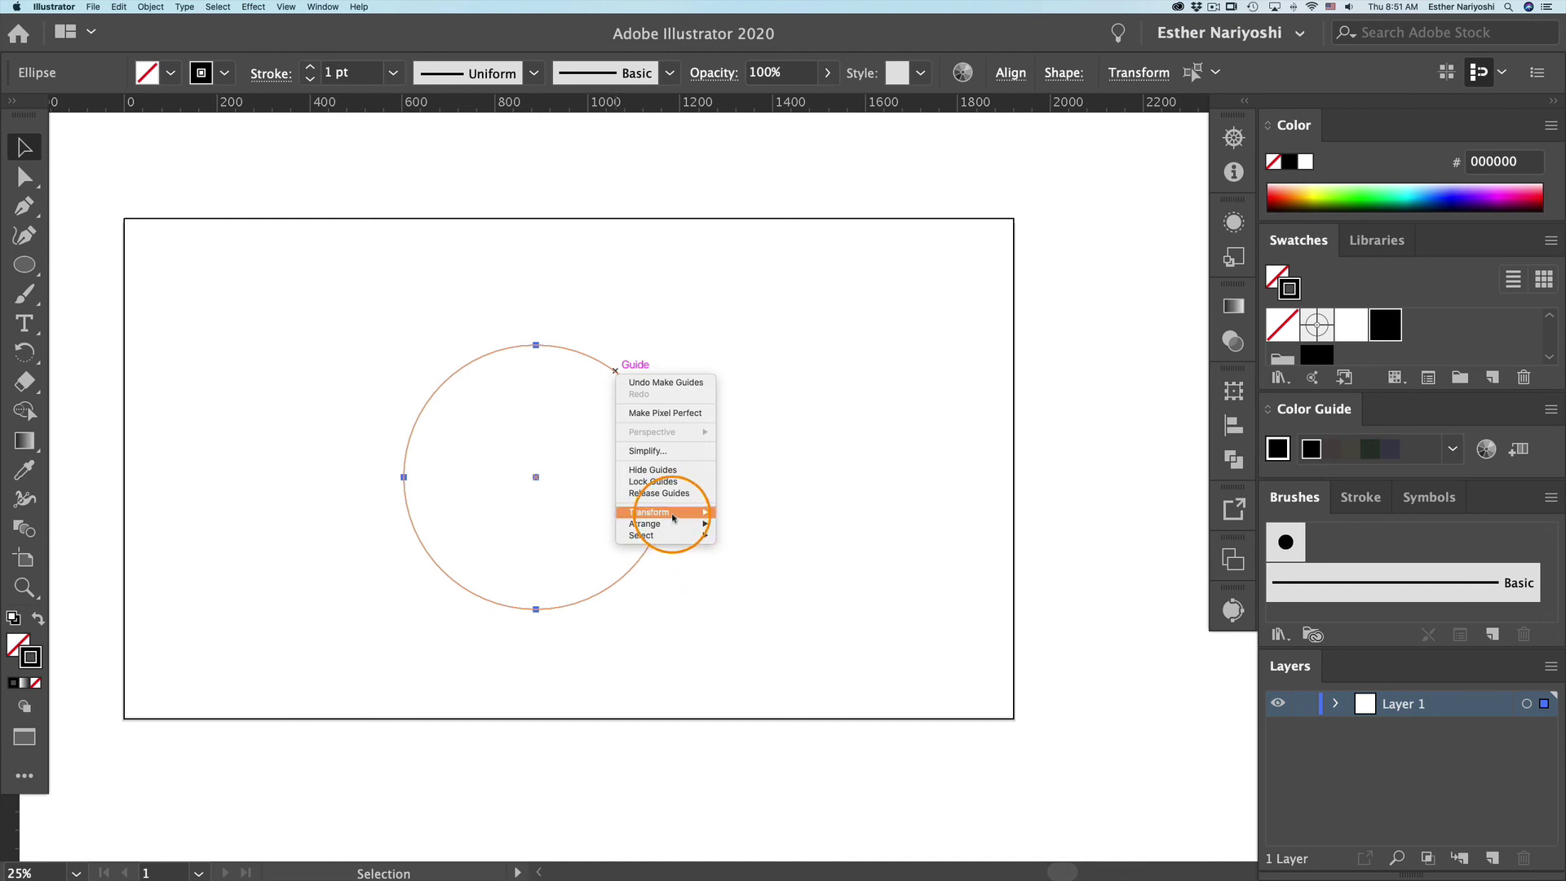
click(673, 483)
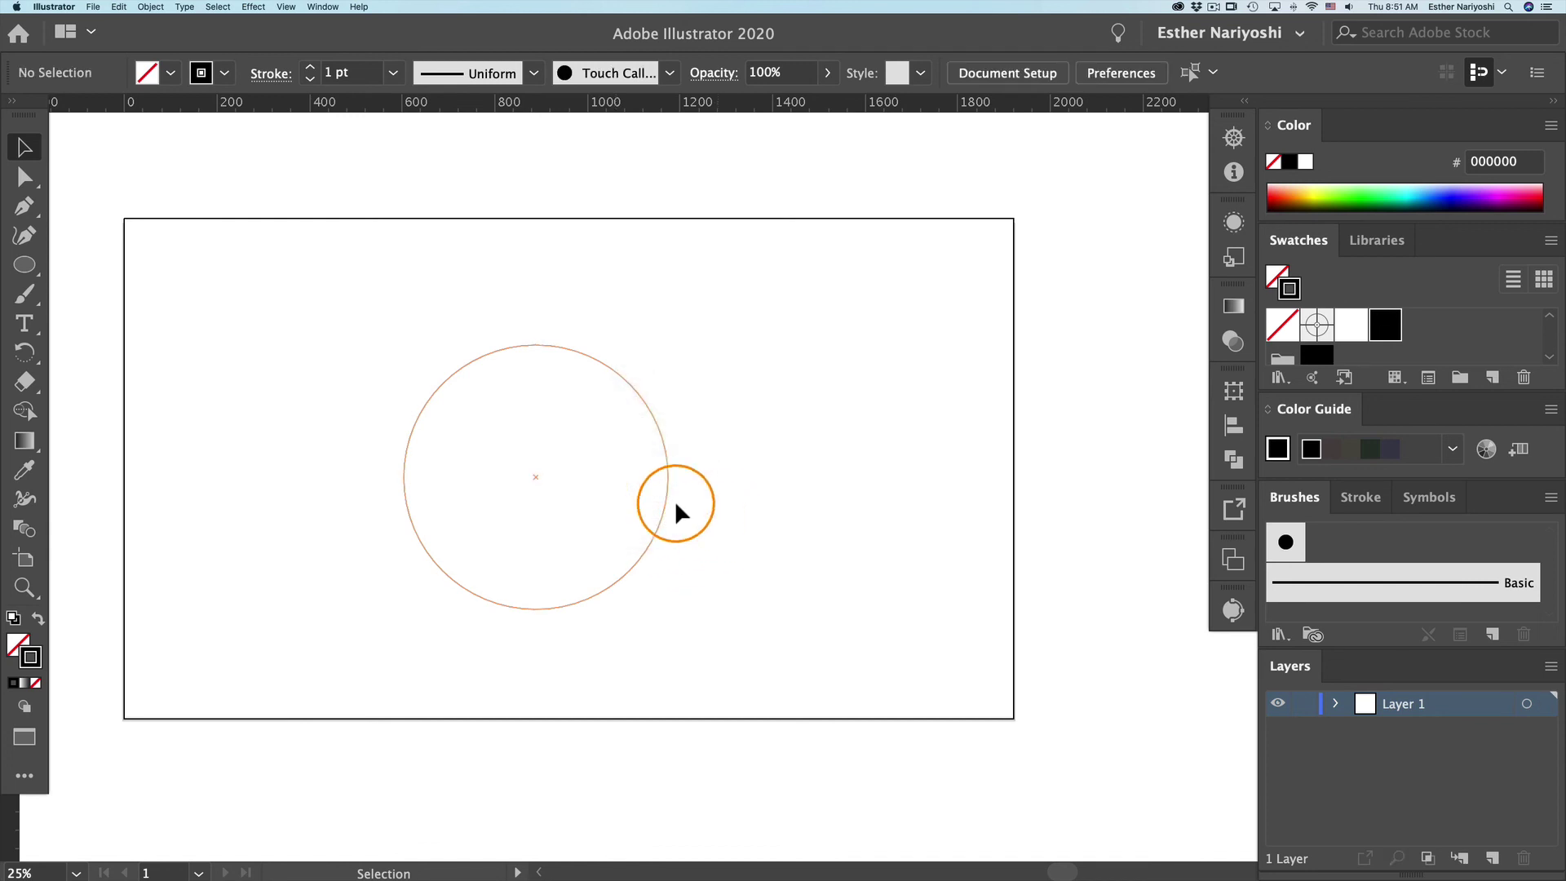
Draw a closed, irregular five-sided shape with the Pen tool to the right of the circular guide.
key(p)
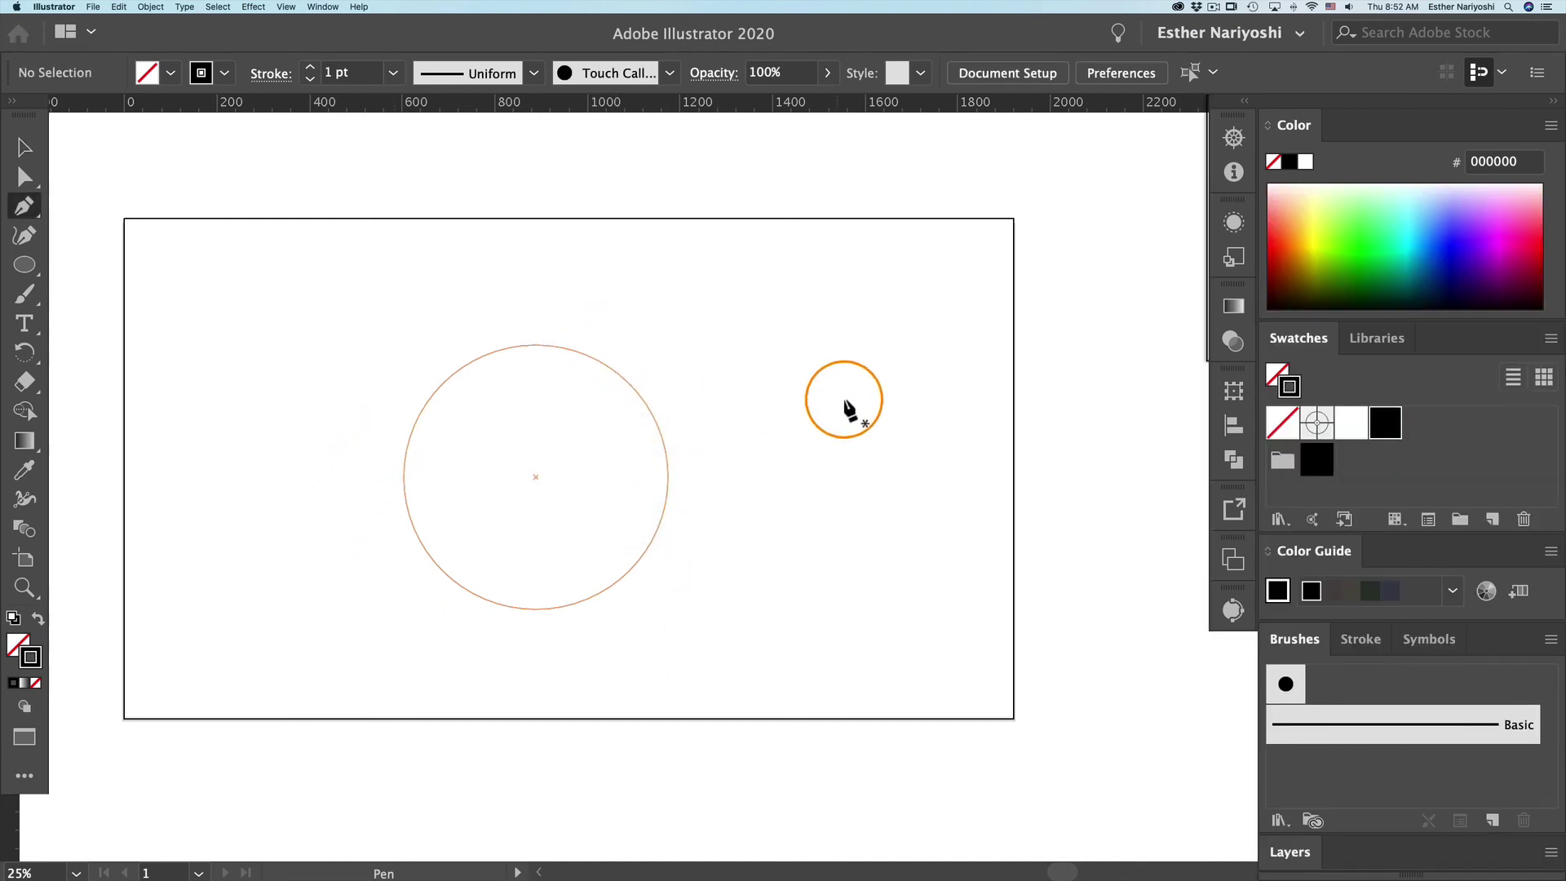
click(827, 385)
click(907, 381)
click(921, 496)
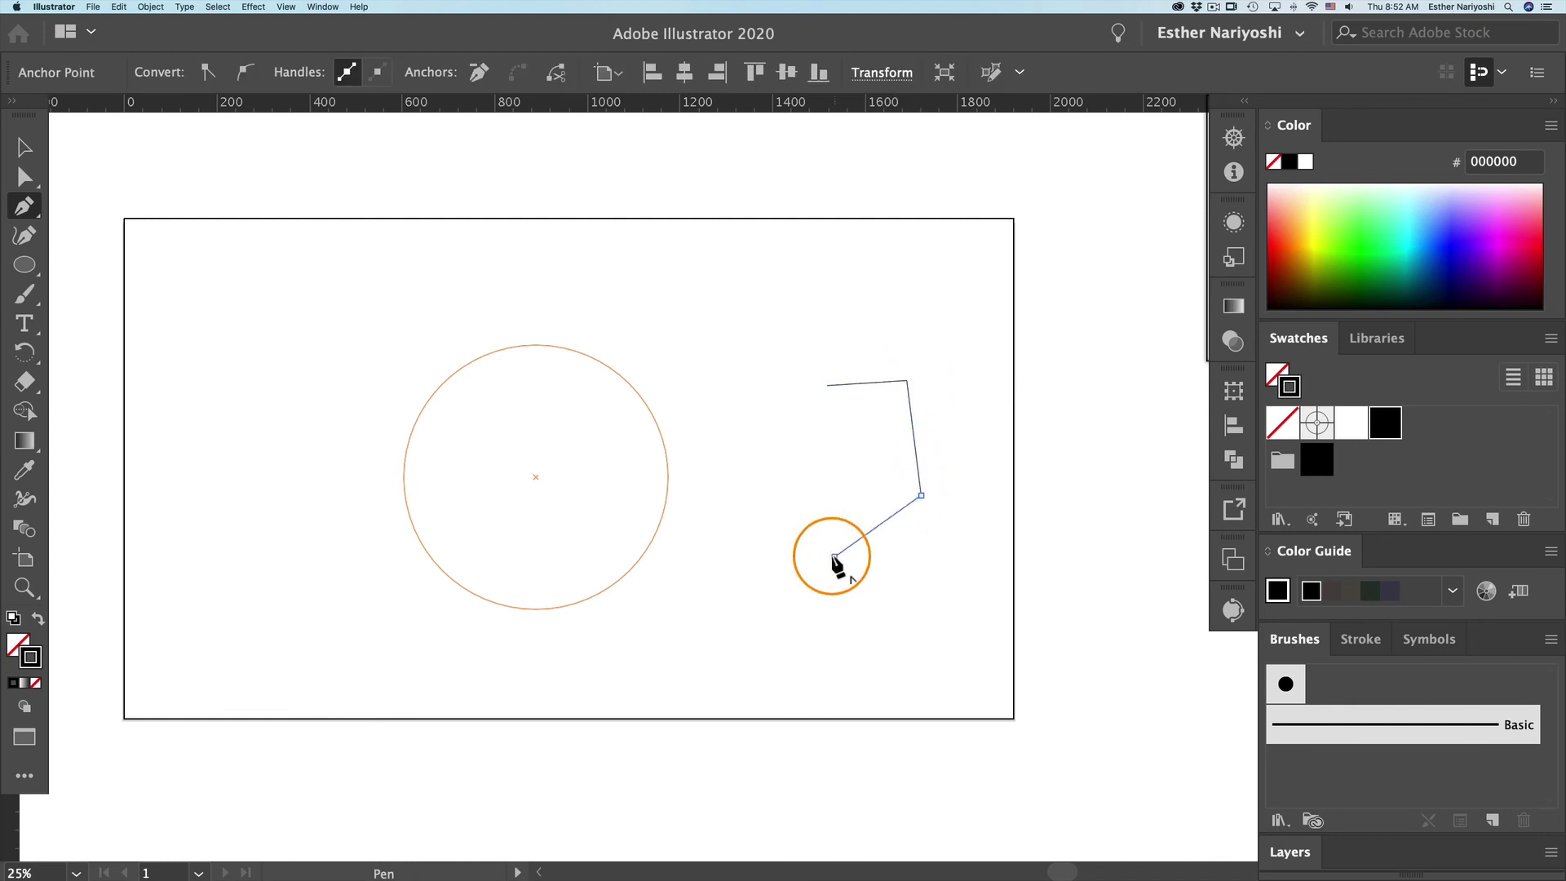
click(834, 556)
click(715, 509)
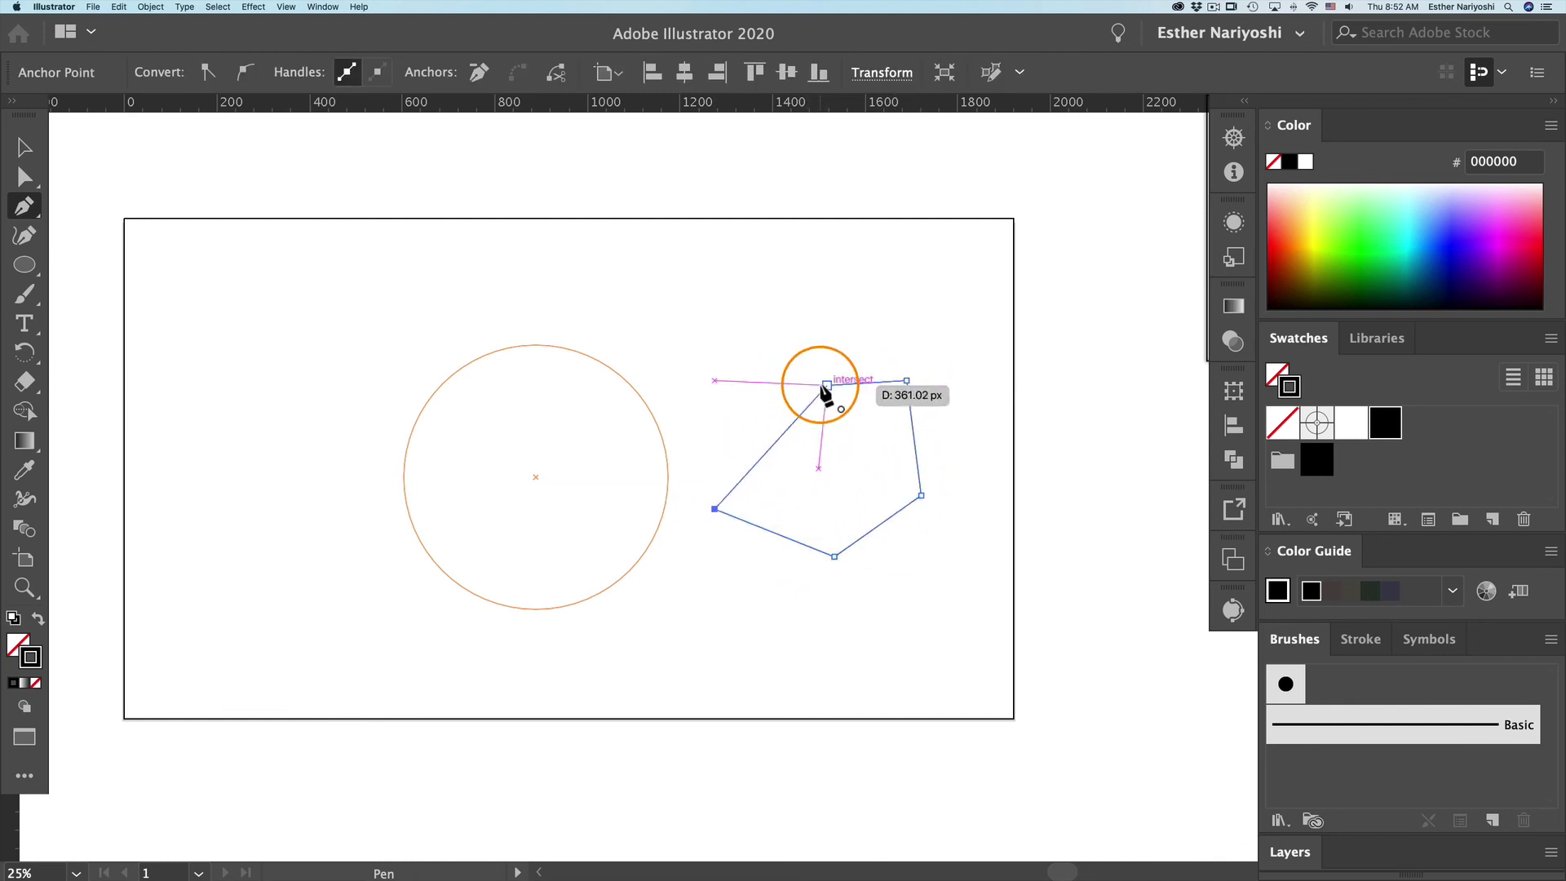
click(828, 385)
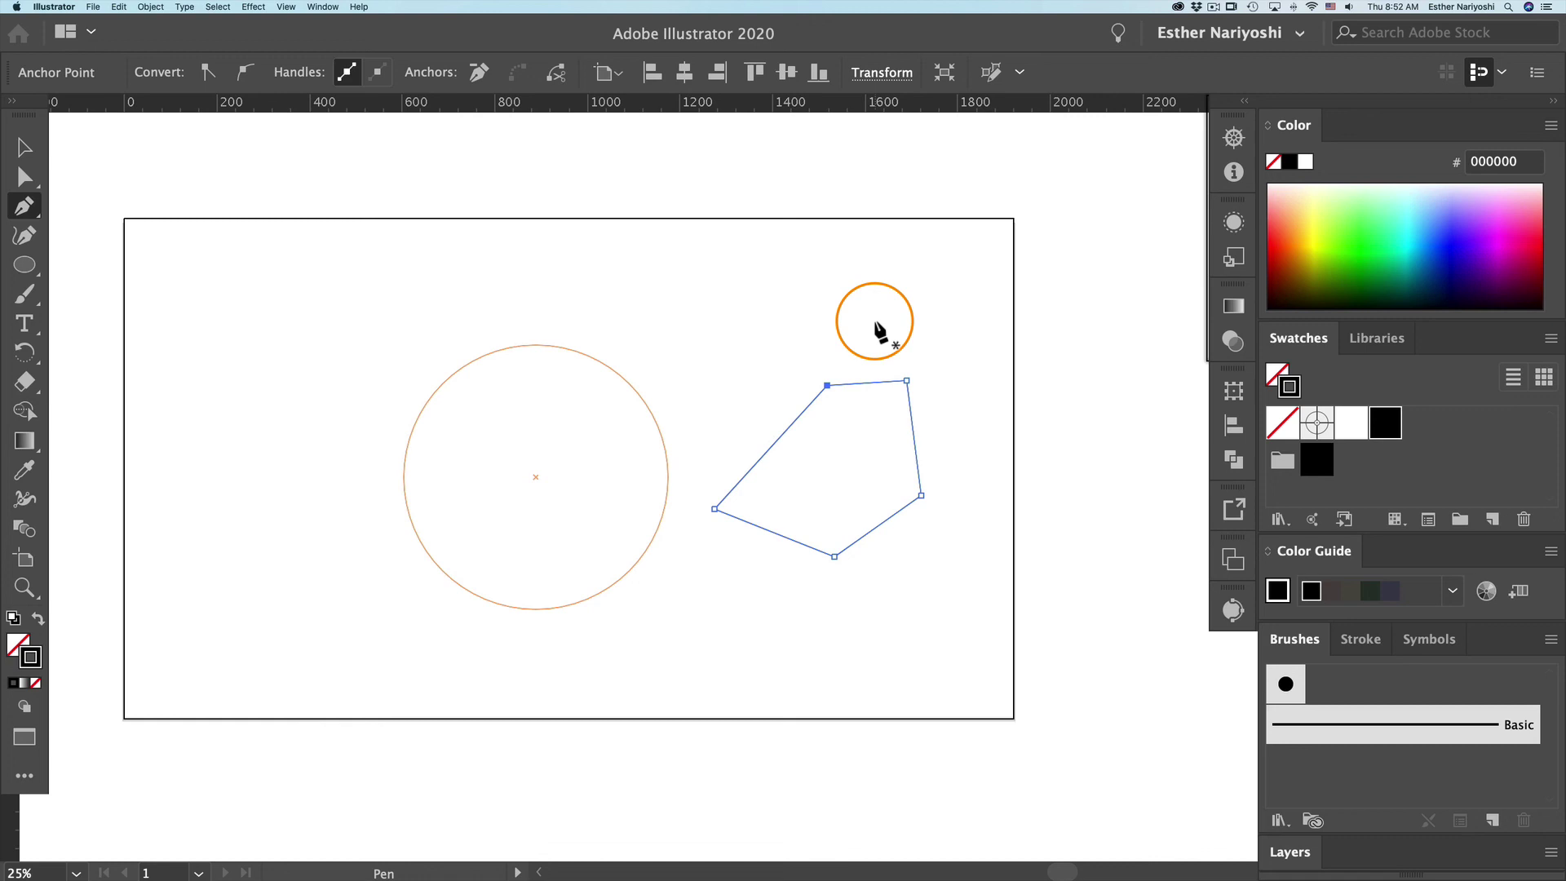
Convert the five-sided shape into a guide.
key(super)
super+click(877, 331)
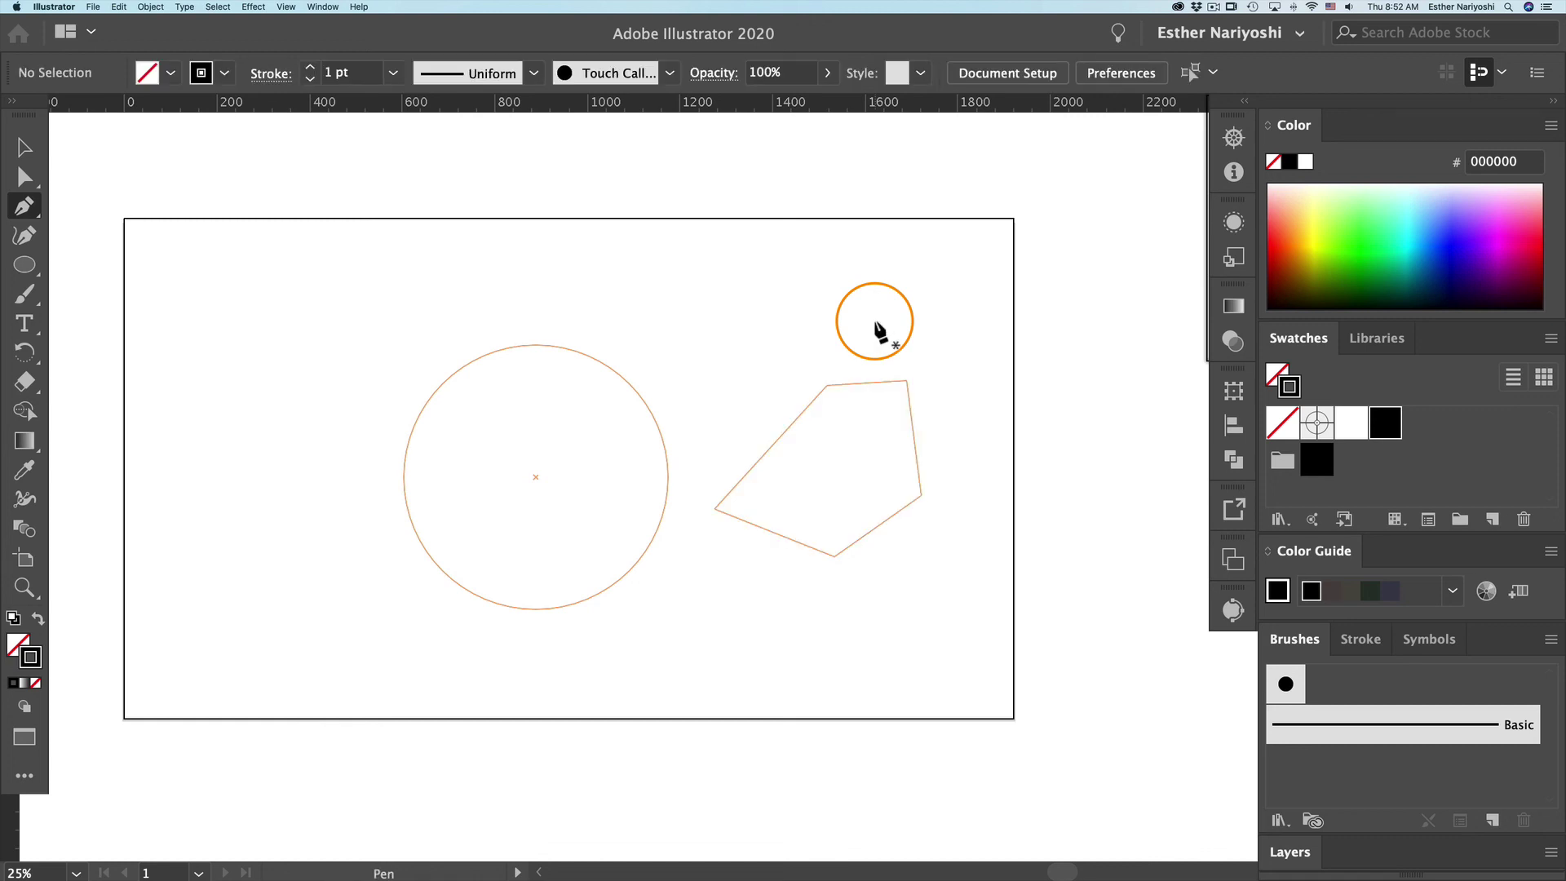